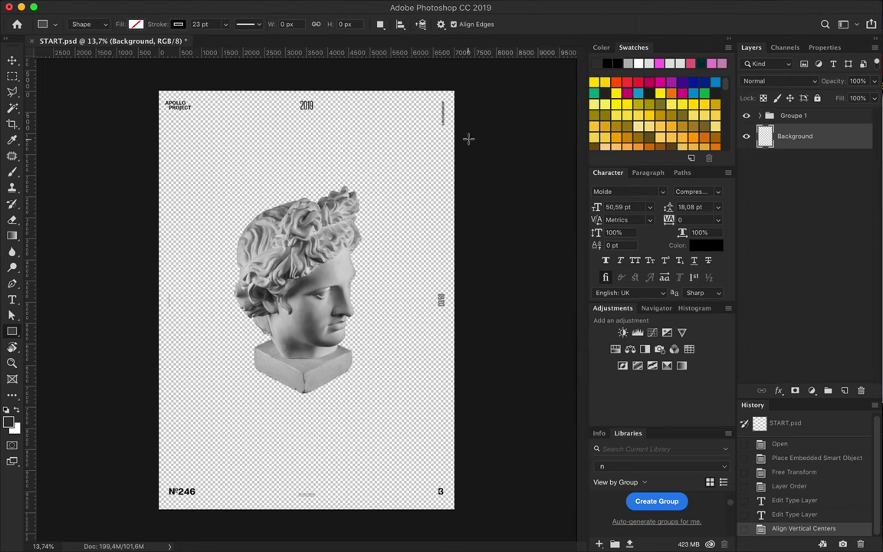
Bring up the Rectangle tool's fill colour swatches for a new poster shape
click(136, 24)
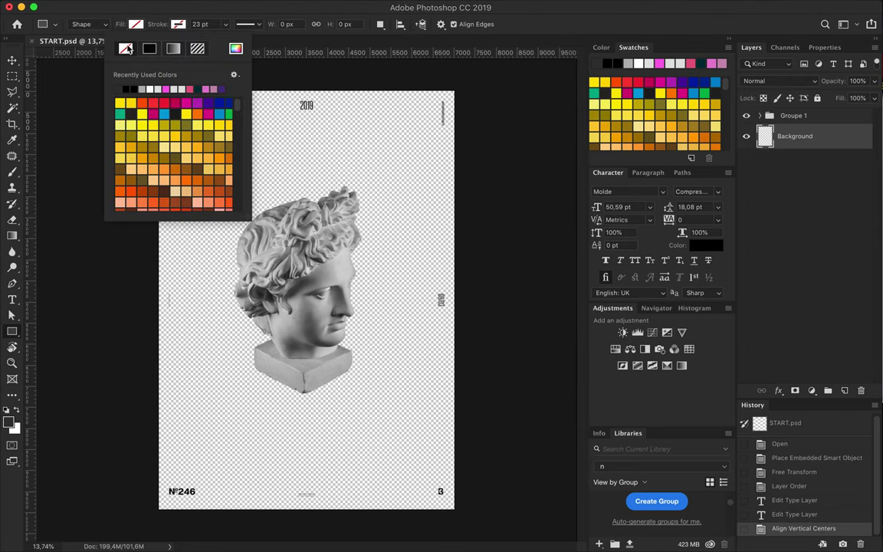
Draw a full-canvas rectangle filled with grey-blue #8da2af
click(193, 49)
click(627, 225)
click(545, 171)
click(488, 198)
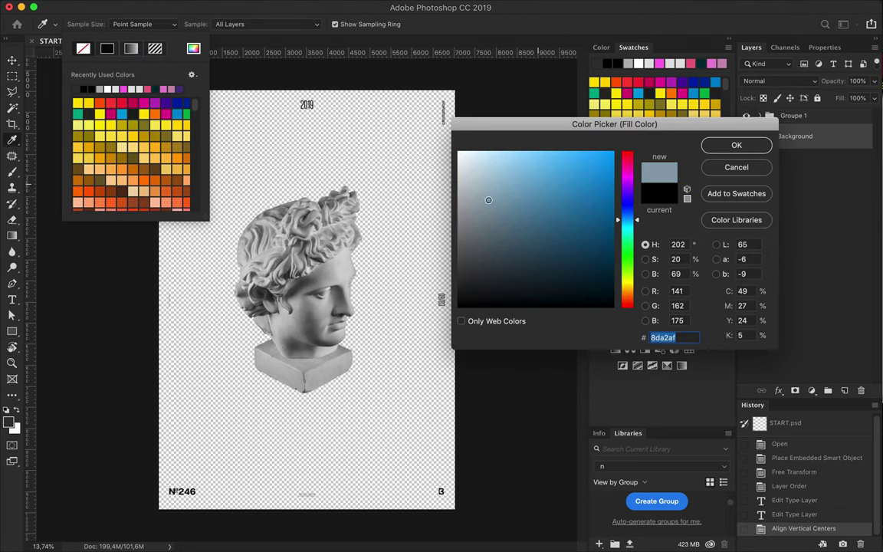
click(736, 145)
mouse_move(457, 87)
mouse_down()
mouse_move(231, 355)
mouse_move(156, 513)
mouse_up()
Rename Groupe 1 to 'Layout' and move the statue layer out below it
key(v)
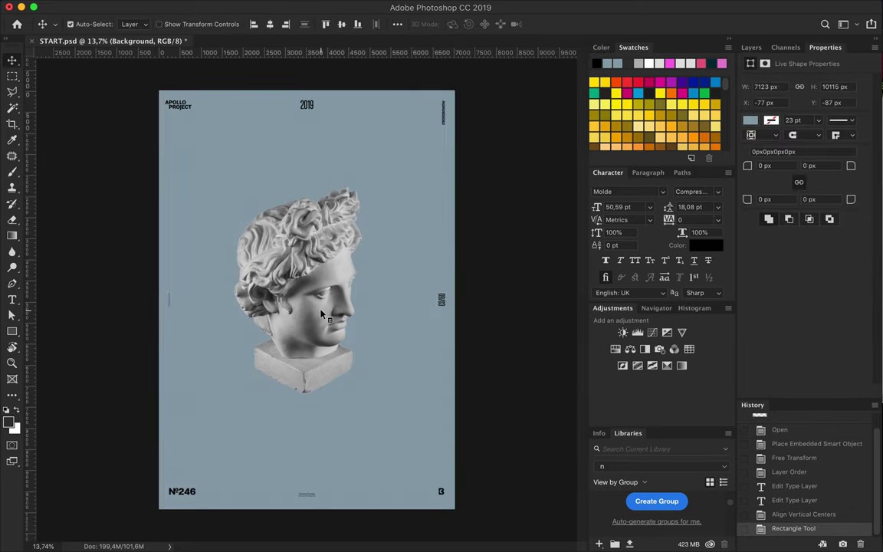
click(751, 47)
double_click(786, 115)
text(Layout)
key(Return)
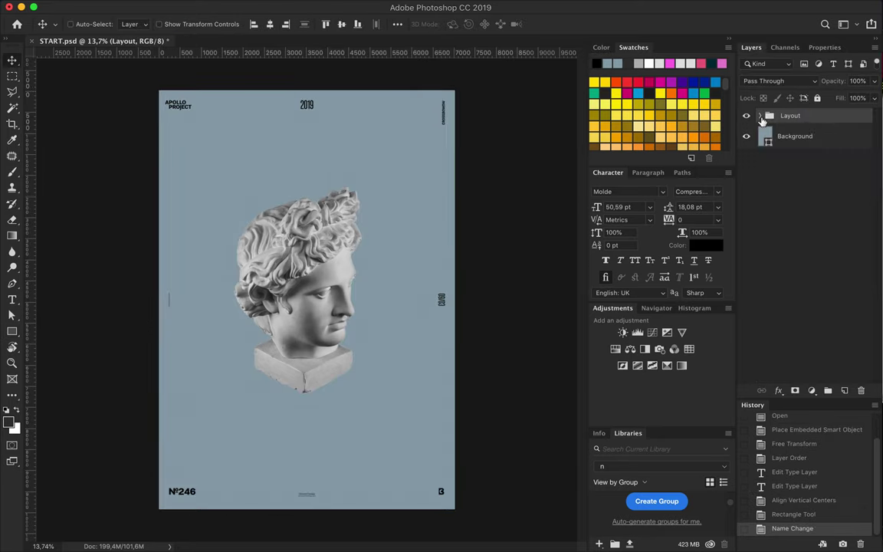
click(760, 115)
drag(797, 341, 797, 357)
click(760, 115)
Add a Levels adjustment with inputs 44 and 225, clipped to the statue
click(811, 390)
click(736, 429)
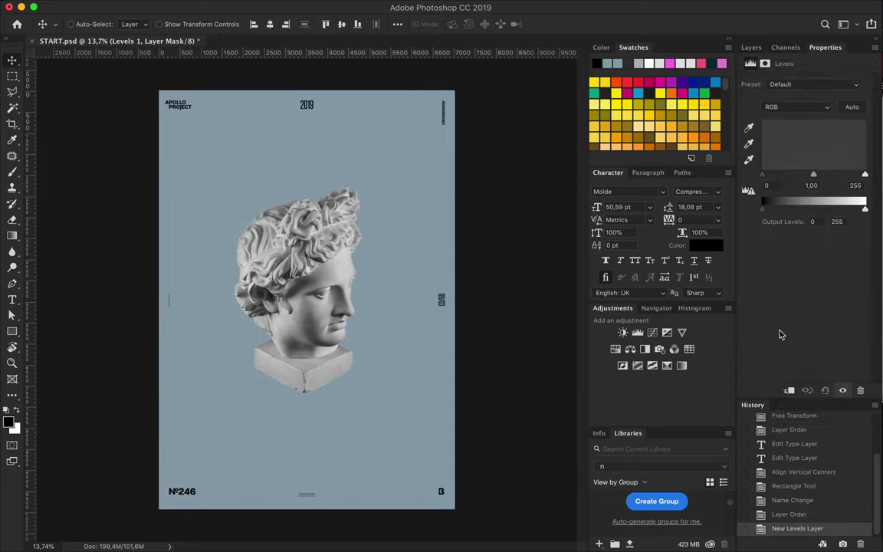
drag(764, 174, 780, 174)
drag(864, 175, 855, 175)
click(751, 47)
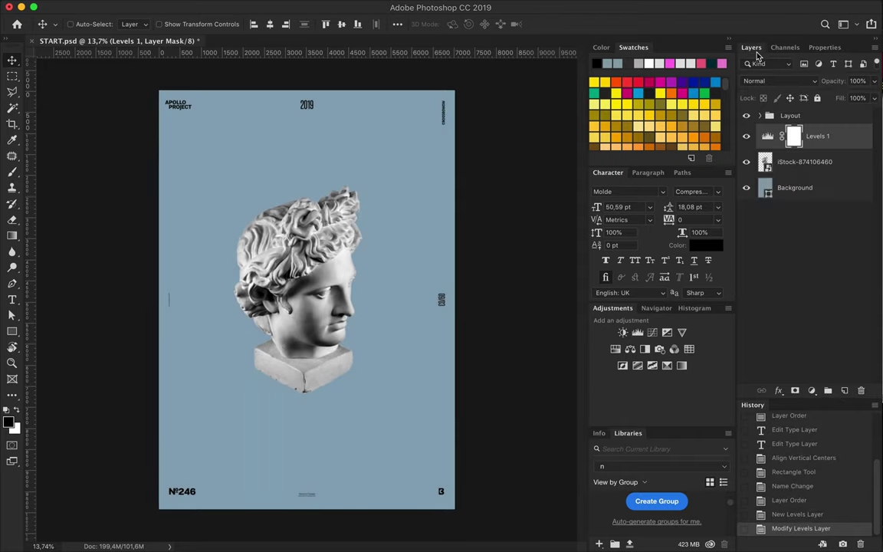
alt+click(774, 145)
scroll(352, 299, up, 1)
scroll(352, 299, down, 1)
Choose a dark teal fill colour for the shape tools
key(u)
click(126, 24)
click(193, 48)
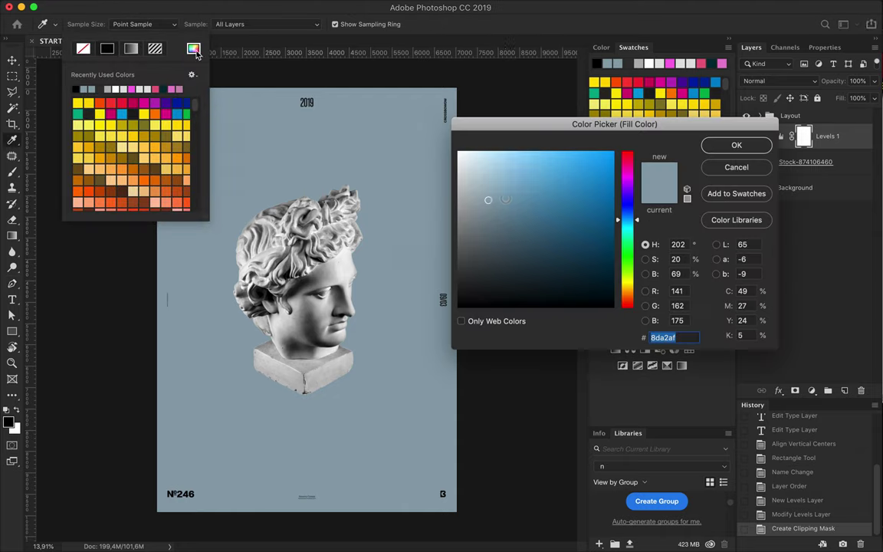
click(537, 237)
click(737, 145)
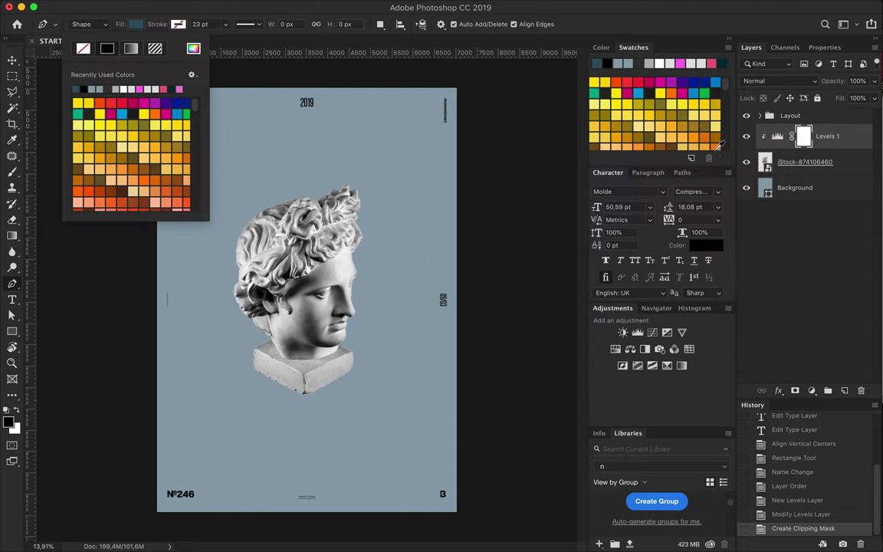
Draw a curved dark teal blob with the Pen tool and refine its anchors
key(p)
click(230, 297)
drag(344, 389, 360, 458)
drag(284, 445, 245, 437)
drag(230, 393, 207, 379)
mouse_move(189, 346)
mouse_down()
mouse_move(206, 322)
mouse_move(169, 365)
mouse_move(197, 347)
mouse_move(197, 390)
mouse_up()
click(230, 298)
drag(230, 297, 252, 305)
drag(230, 393, 242, 398)
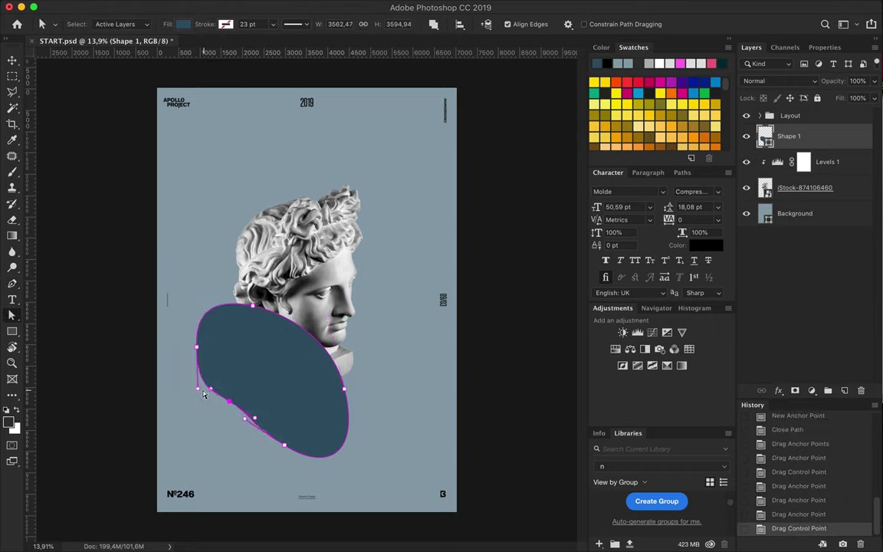
Duplicate the blob up and to the right and send the copy behind the statue
key(v)
drag(289, 385, 344, 361)
key(ctrl+shift+bracketleft)
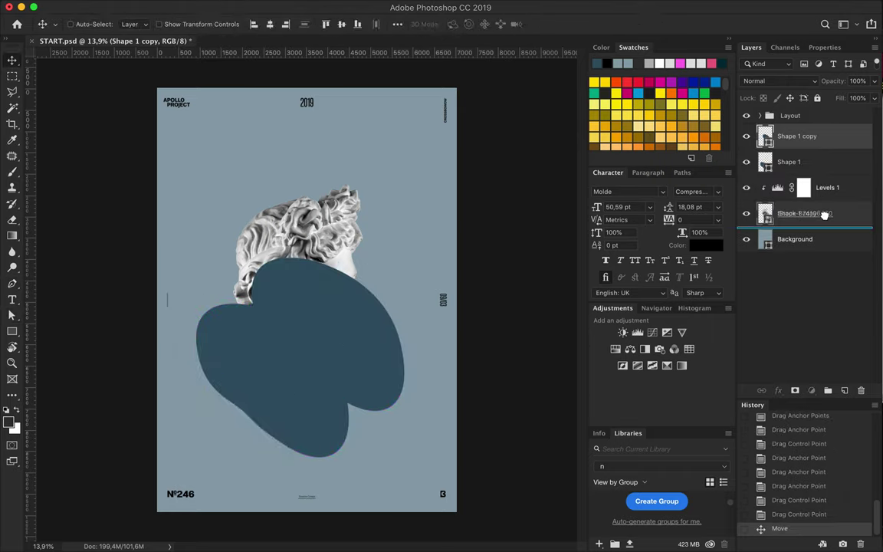
right_click(805, 215)
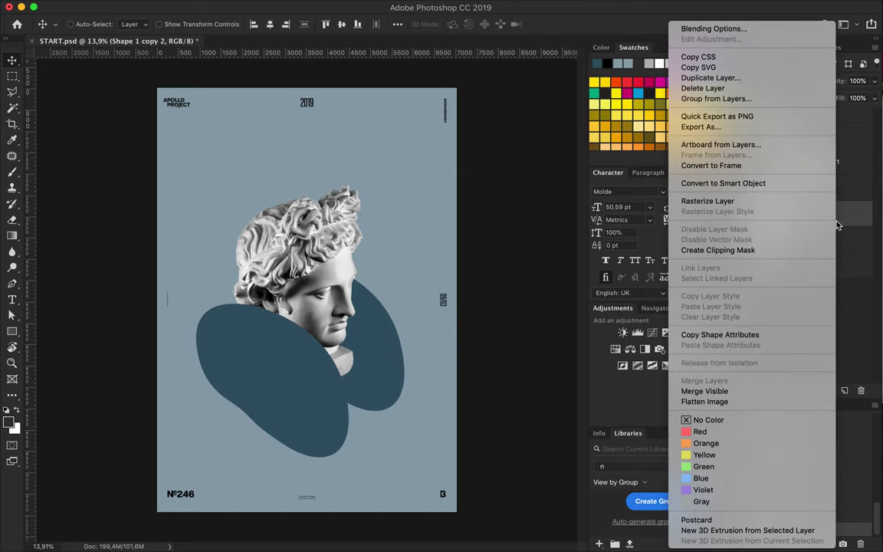
Rasterize the blob copy and apply a 388,6 px Gaussian Blur
click(659, 200)
click(274, 6)
click(482, 202)
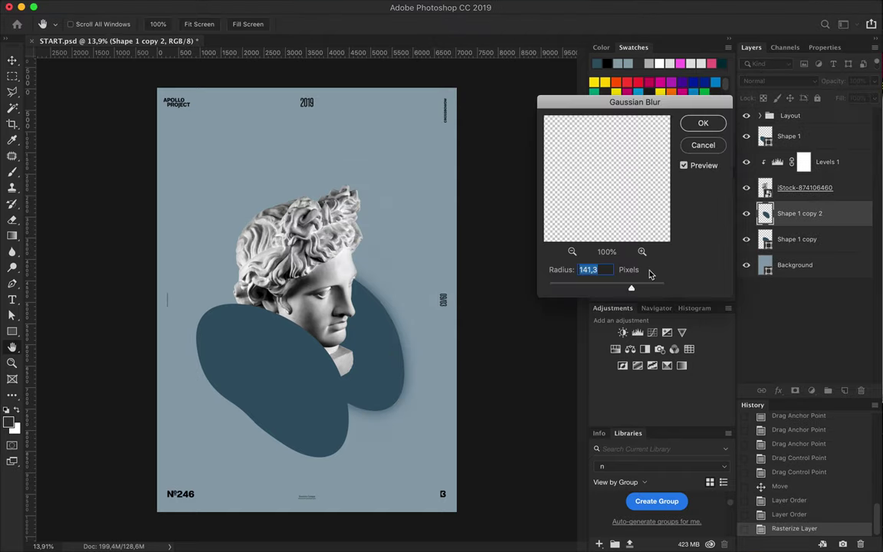
drag(650, 289, 649, 288)
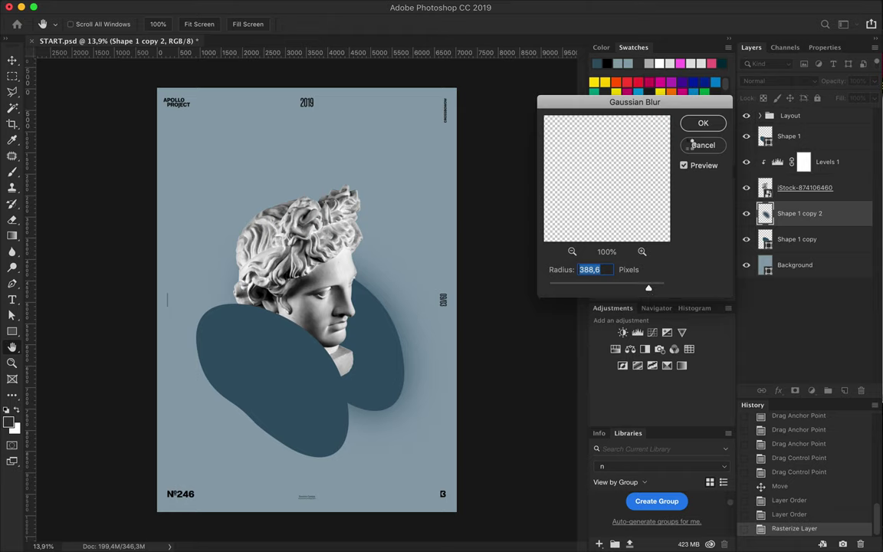
click(703, 123)
Duplicate the blurred blob, delete an extra copy, and move the blur lower
mouse_move(773, 221)
mouse_down()
mouse_move(784, 211)
mouse_move(785, 231)
mouse_move(802, 233)
mouse_up()
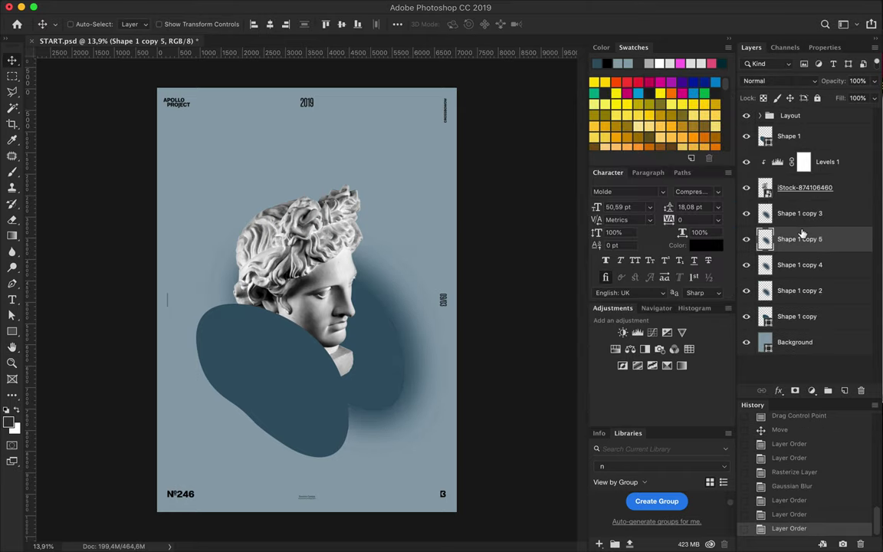
scroll(326, 346, up, 5)
scroll(297, 273, up, 3)
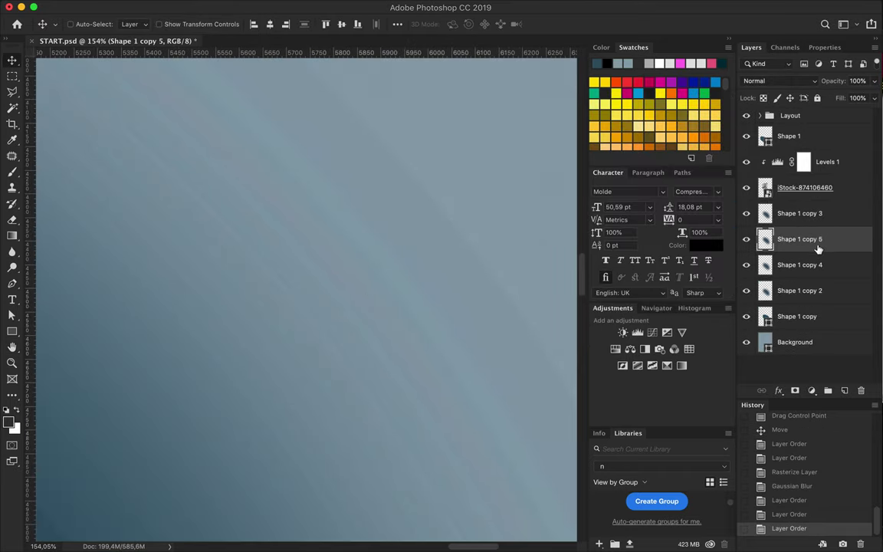
key(Delete)
key(Delete)
key(Delete)
scroll(370, 332, down, 4)
scroll(406, 328, down, 4)
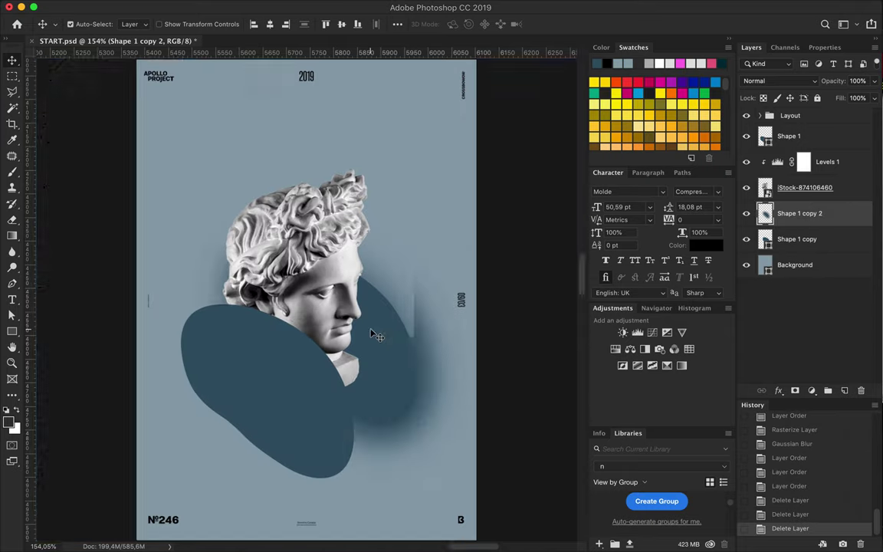
drag(406, 328, 395, 372)
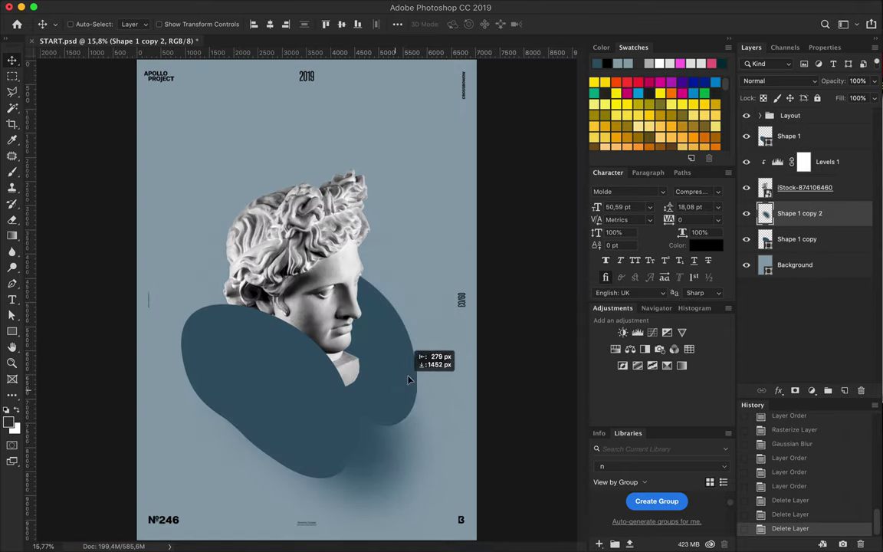
Stretch the blurred glow taller with Free Transform and nudge it down
key(ctrl+t)
drag(367, 256, 349, 160)
key(Return)
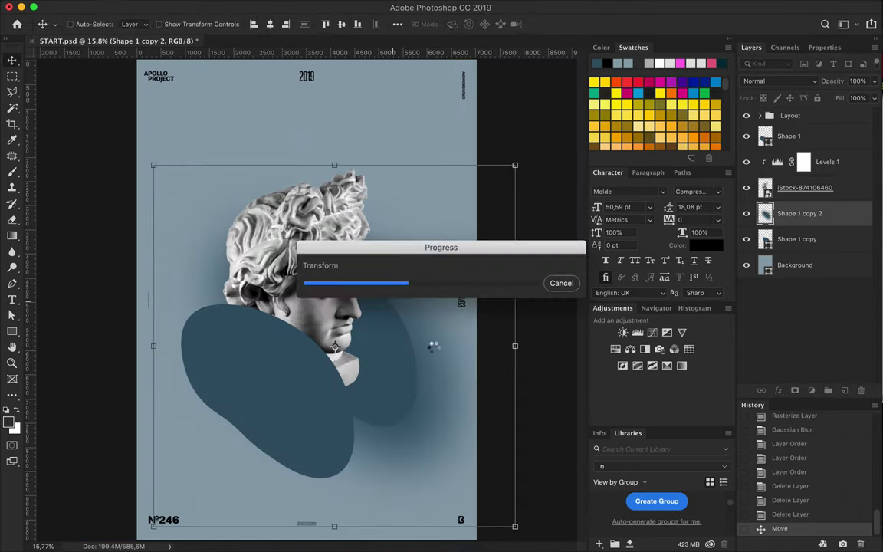
drag(420, 342, 421, 352)
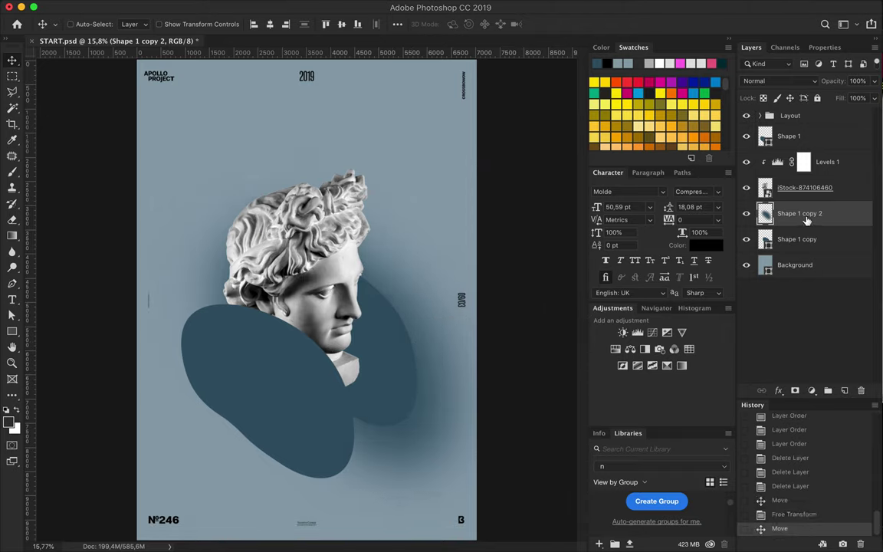
Add a glow copy over the statue and hide Shape 1 and Shape 1 copy
drag(806, 220, 798, 129)
drag(424, 255, 280, 345)
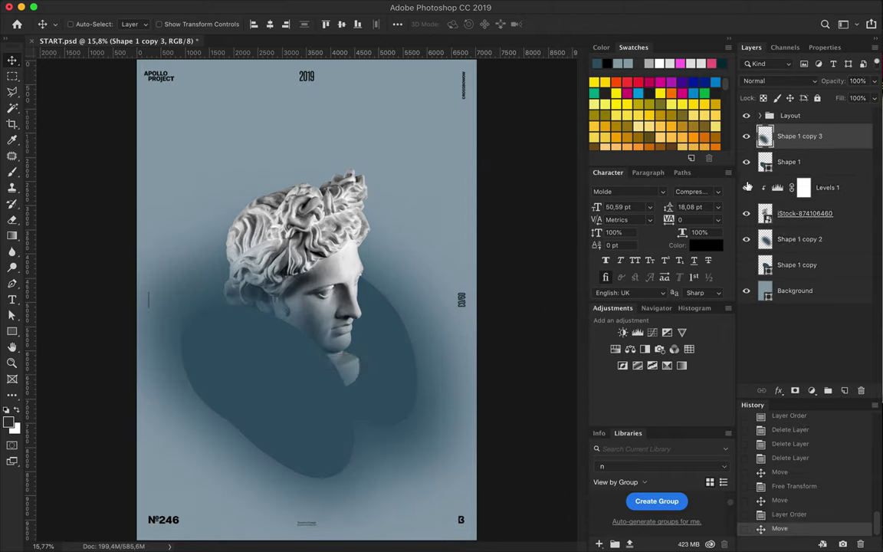
click(747, 264)
click(747, 162)
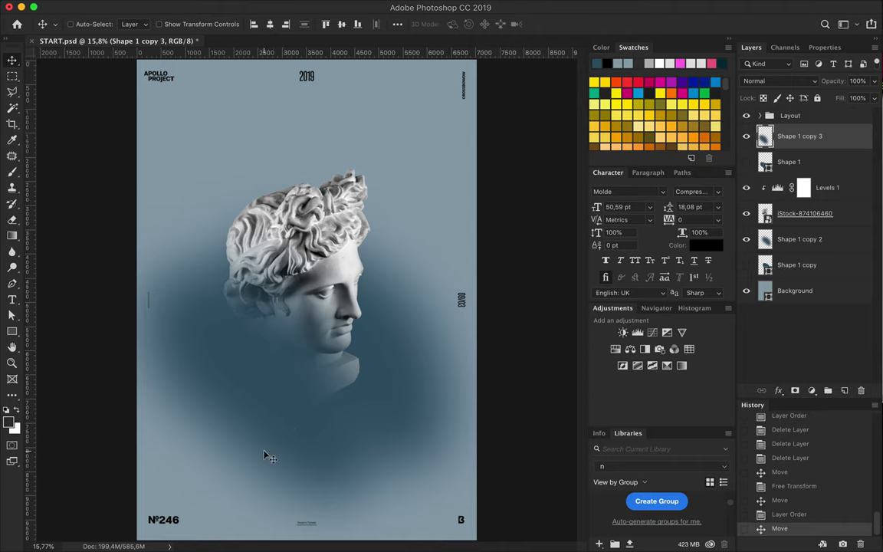
Duplicate the statue head to the right, below the glow, scaled to 84%
drag(327, 255, 384, 253)
drag(805, 213, 799, 293)
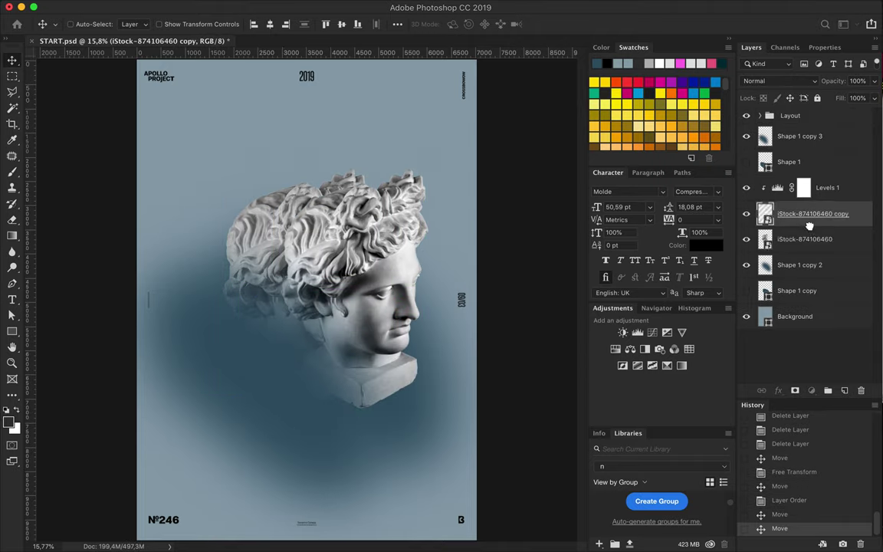
drag(420, 232, 410, 244)
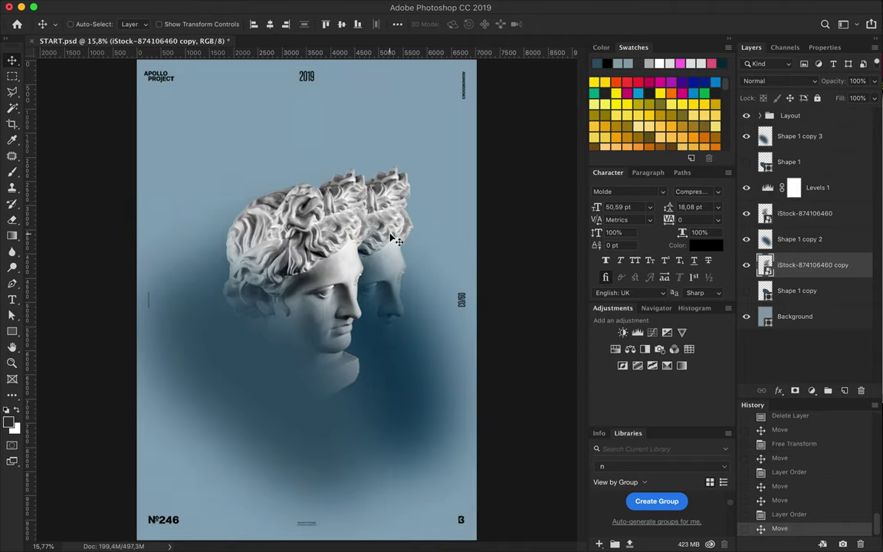
key(ctrl+t)
drag(351, 150, 341, 219)
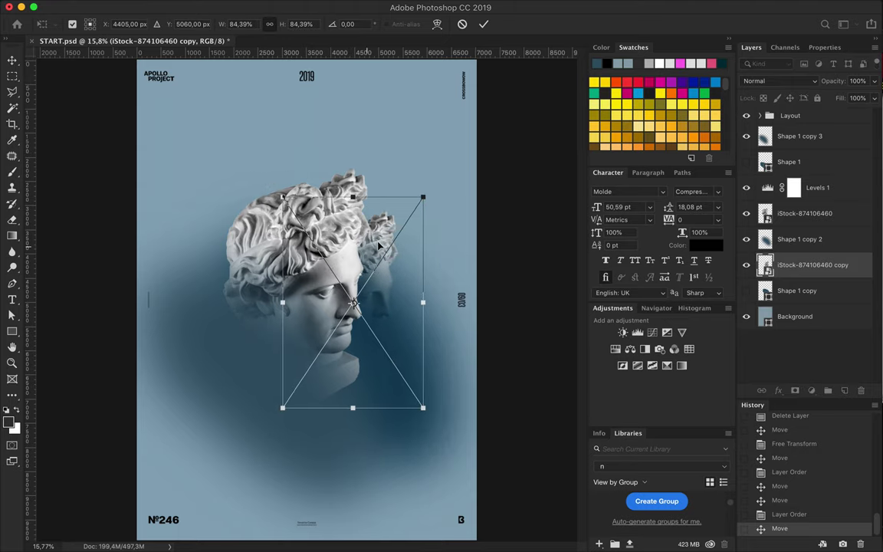
key(Return)
Add a 120% enlarged front head copy on top, with Levels duplicated above it
drag(310, 225, 241, 236)
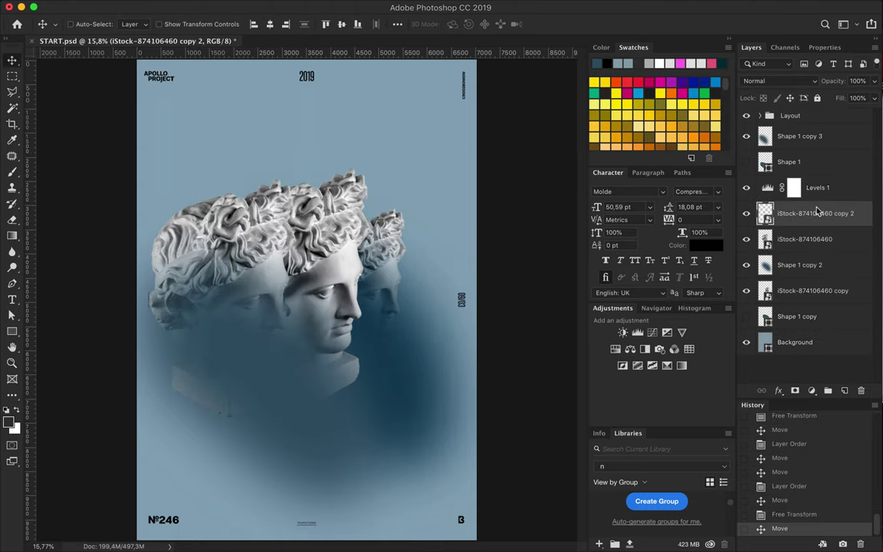
drag(804, 213, 805, 126)
drag(281, 269, 296, 266)
key(ctrl+t)
drag(248, 246, 247, 121)
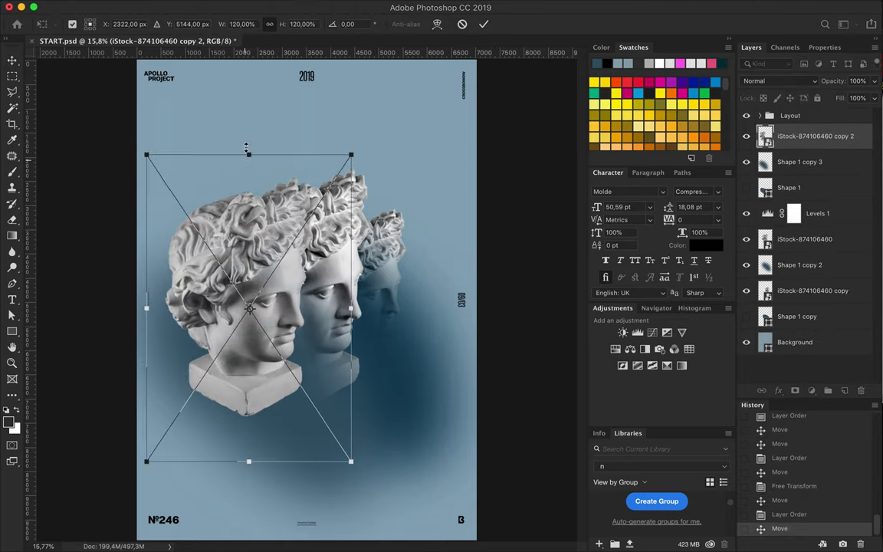
key(Return)
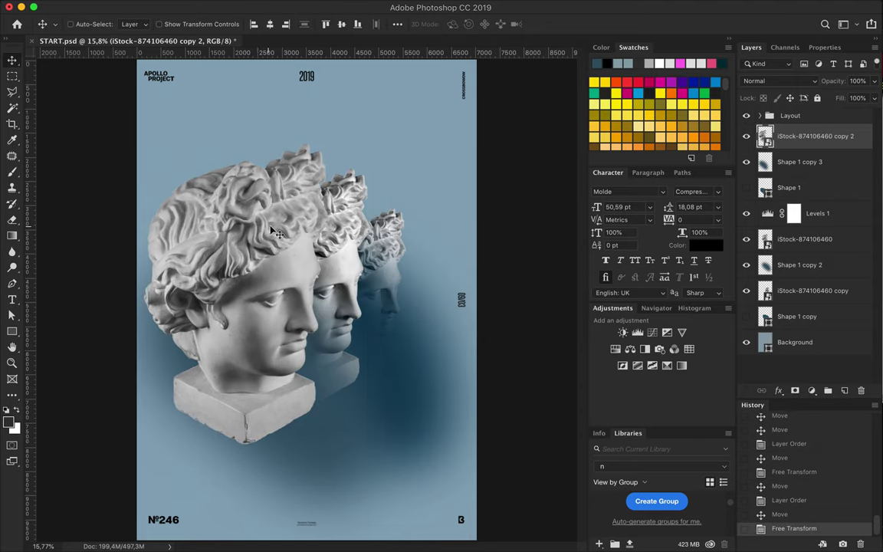
drag(269, 194, 246, 188)
drag(774, 213, 789, 126)
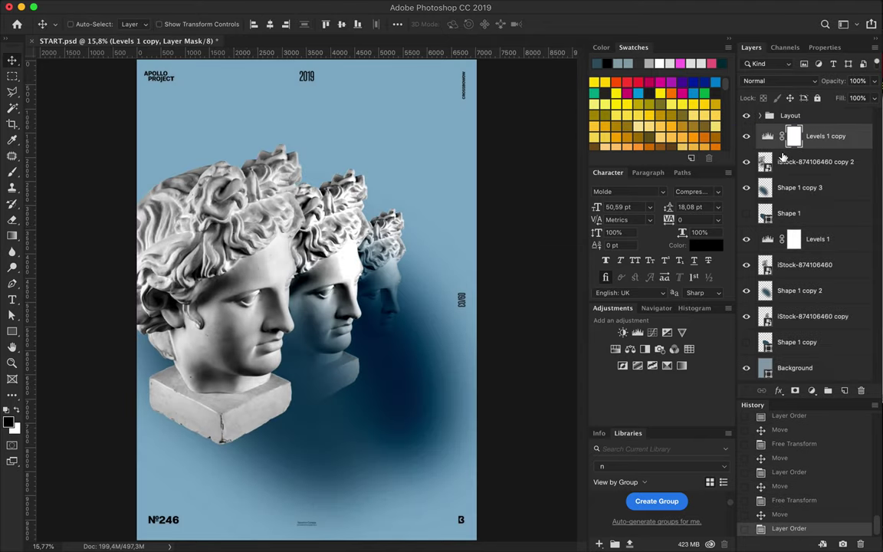
Clip a Levels adjustment to each statue head and merge it down
alt+click(790, 150)
click(791, 138)
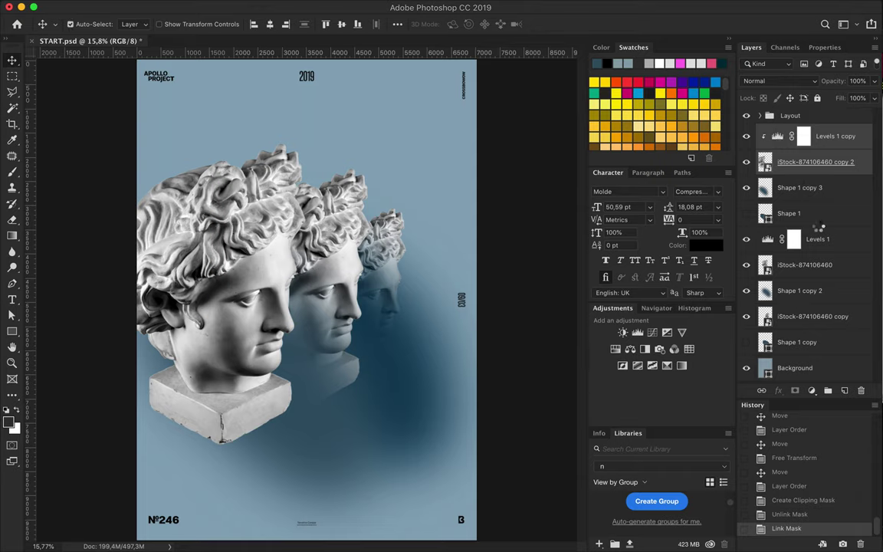
key(ctrl+e)
drag(814, 222, 809, 278)
key(ctrl+alt+g)
key(ctrl+e)
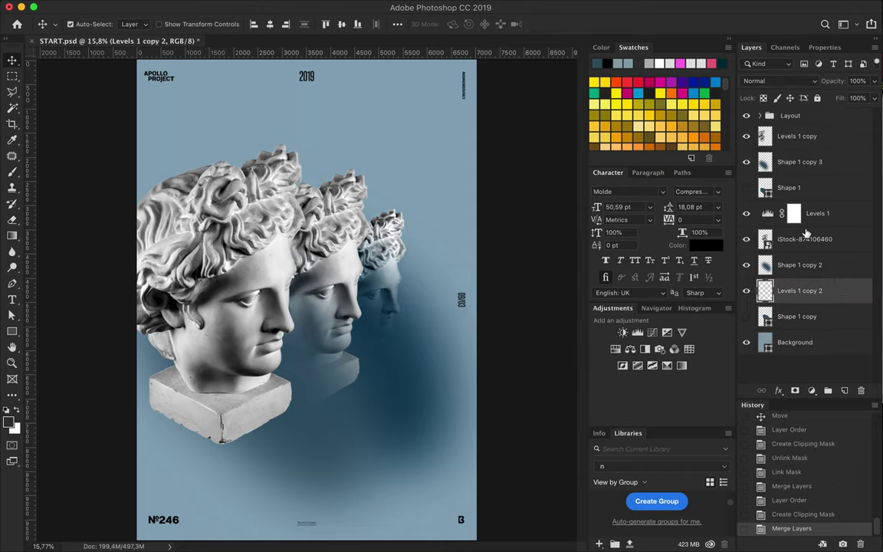
alt+click(814, 226)
click(782, 214)
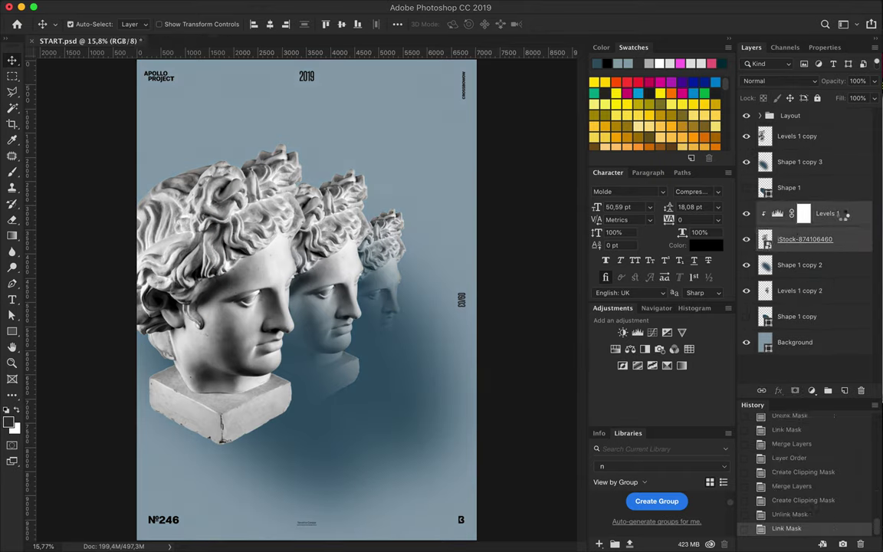
key(ctrl+e)
Select all three head layers and shift them slightly right
click(797, 291)
shift+click(797, 136)
drag(259, 302, 280, 303)
Duplicate the front head and blur the copy with a 24,7 px Gaussian Blur
key(ctrl+shift+bracketright)
click(302, 6)
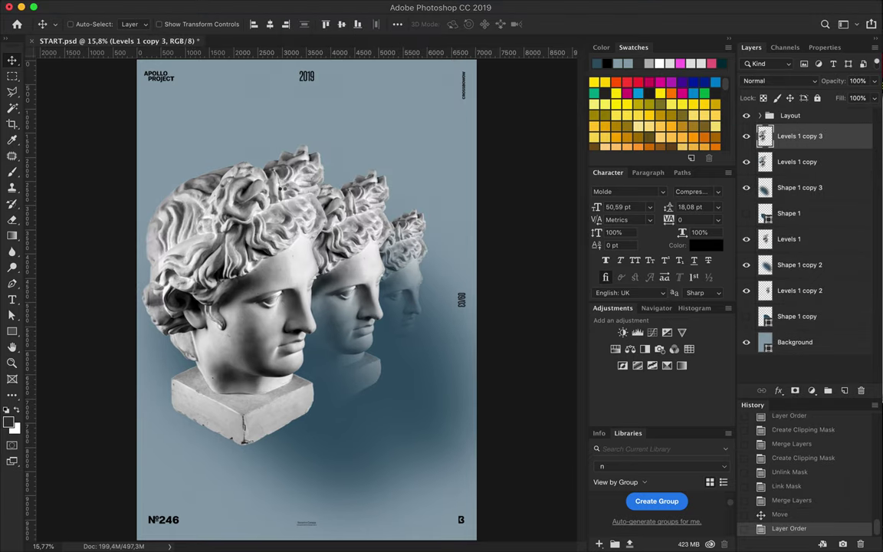
key(ctrl+f)
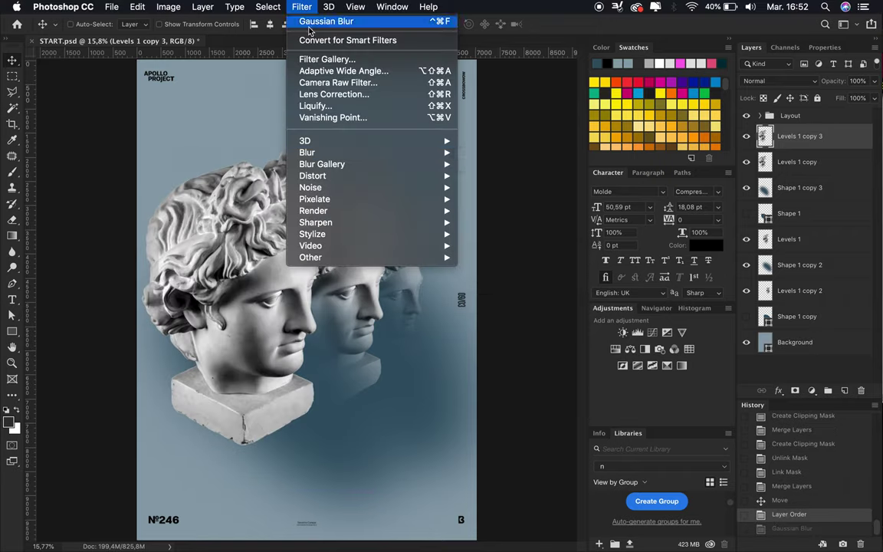
click(325, 22)
drag(598, 290, 629, 290)
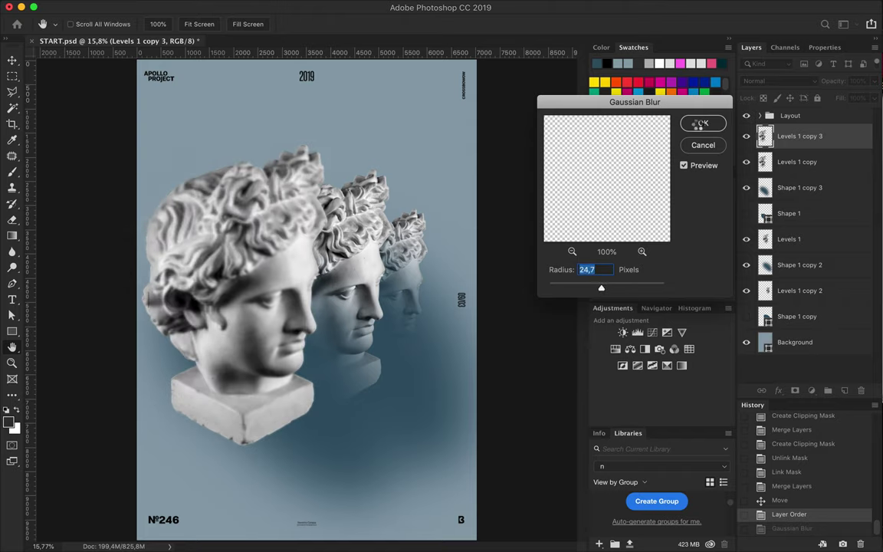
key(Return)
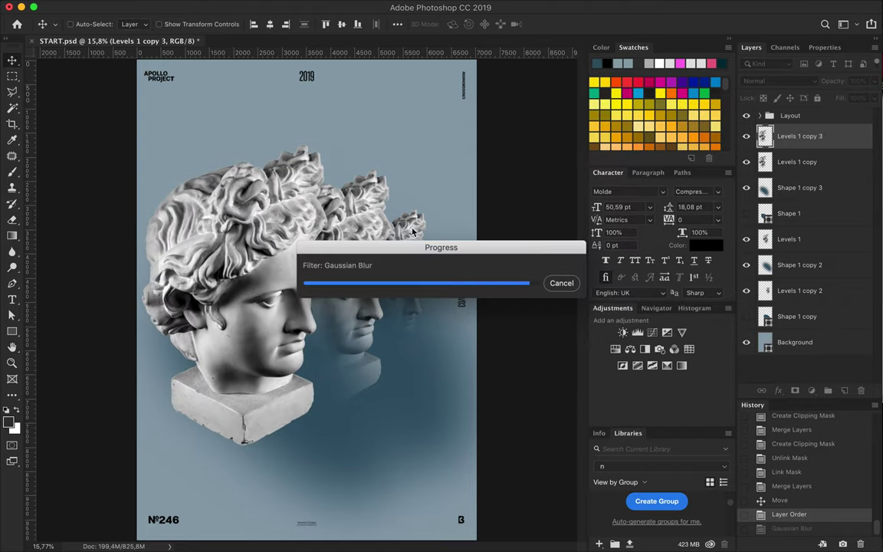
Blur the rearmost head, Levels 1 copy 2, with an 8 px Gaussian Blur
click(799, 291)
click(305, 8)
click(553, 205)
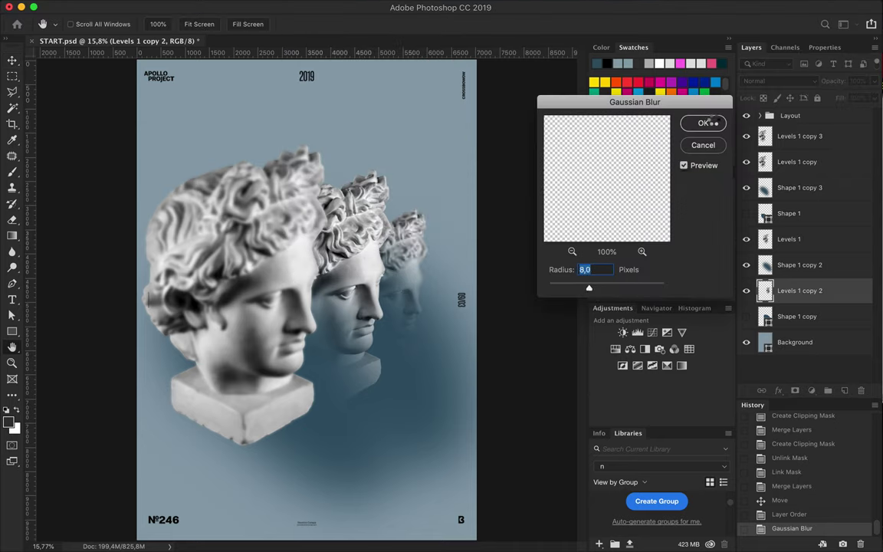
key(Return)
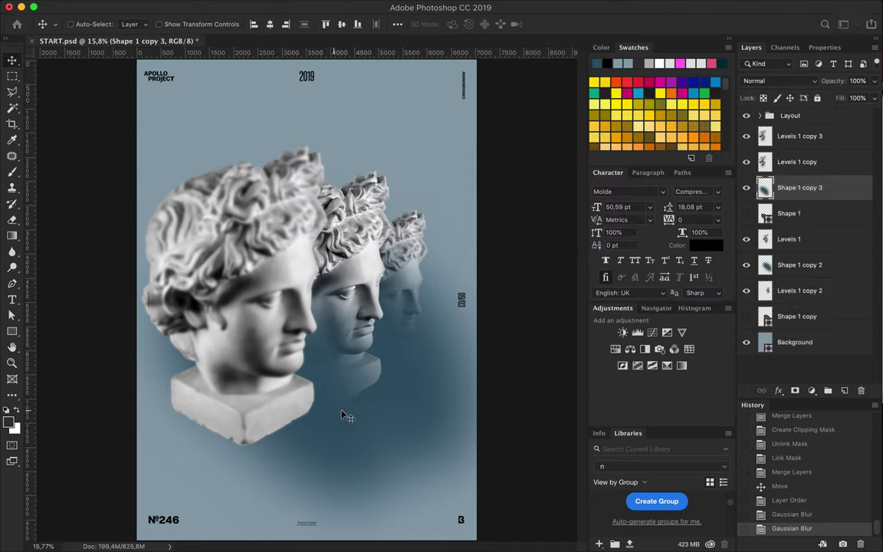
Duplicate the teal shadow shape to the top of the layer stack
drag(307, 368, 265, 403)
drag(800, 187, 799, 135)
key(ctrl+t)
Enlarge the top shadow copy over the heads and shrink Shape 1 copy 2 to ~93%
mouse_move(322, 406)
mouse_down()
mouse_move(262, 481)
mouse_move(257, 462)
mouse_move(247, 471)
mouse_up()
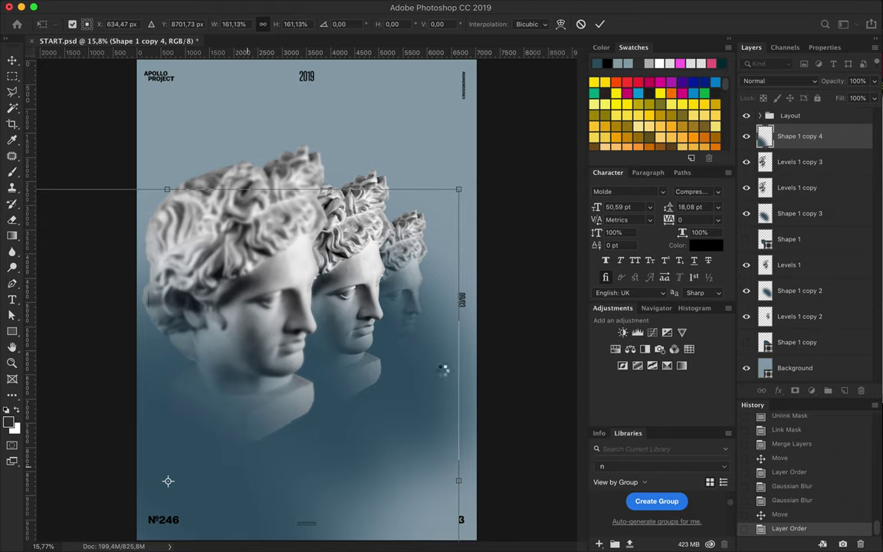
key(Return)
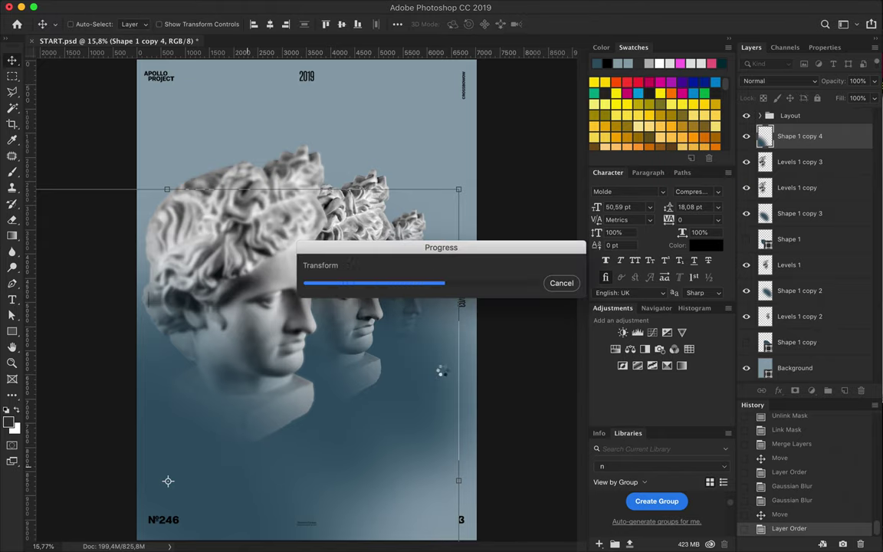
ctrl+click(398, 334)
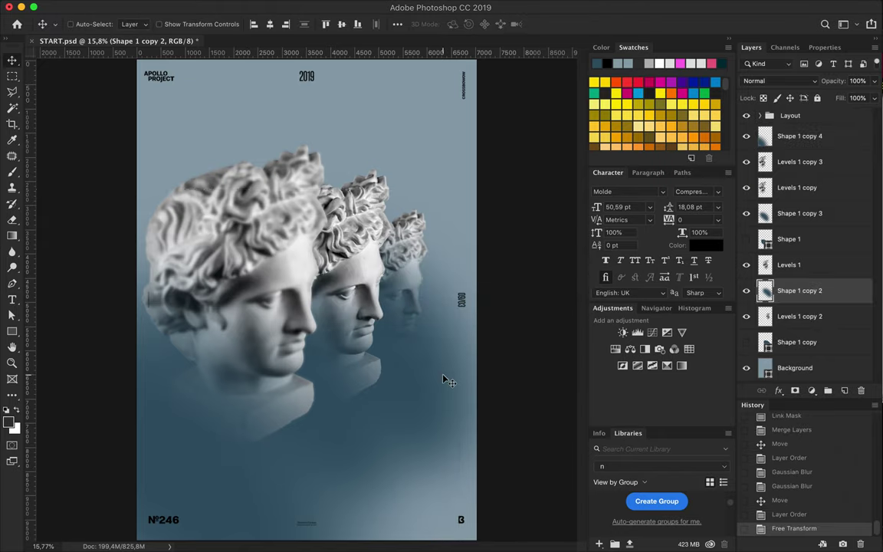
key(ctrl+t)
drag(536, 530, 502, 507)
drag(421, 387, 413, 394)
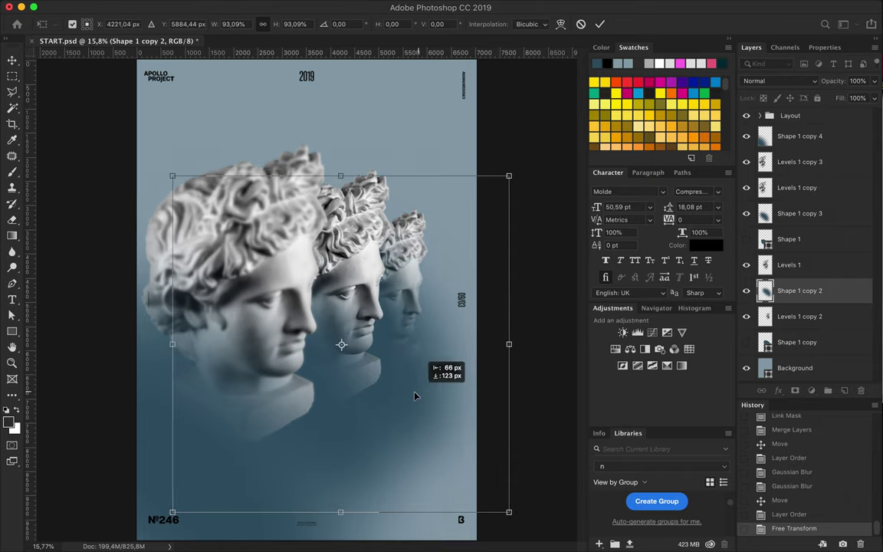
key(Return)
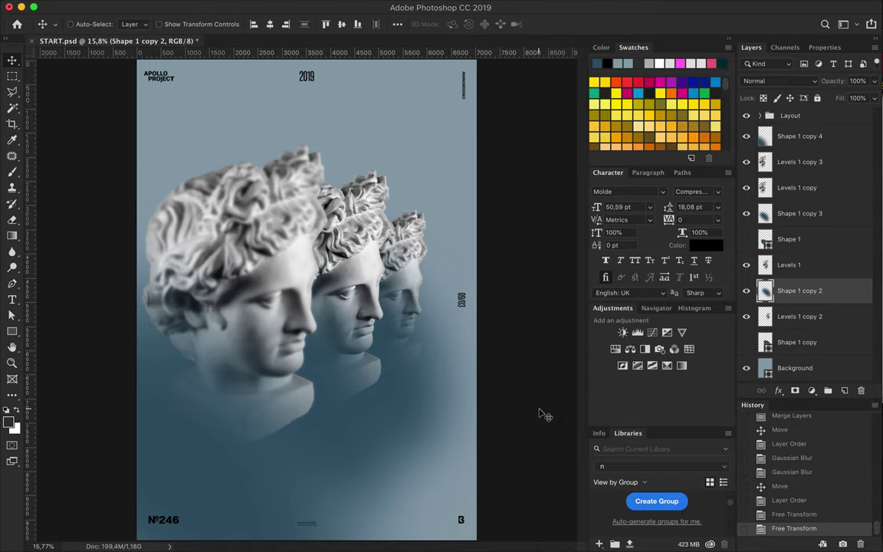
key(ctrl+minus)
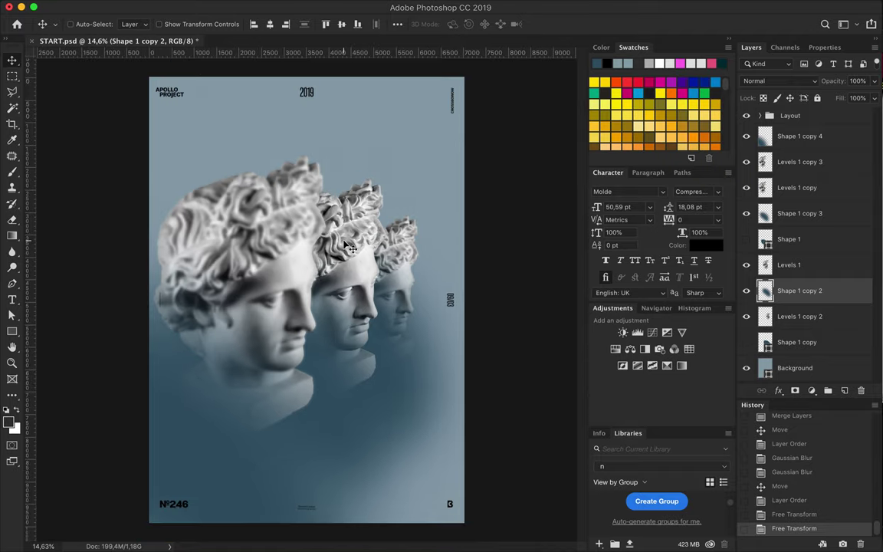
click(786, 167)
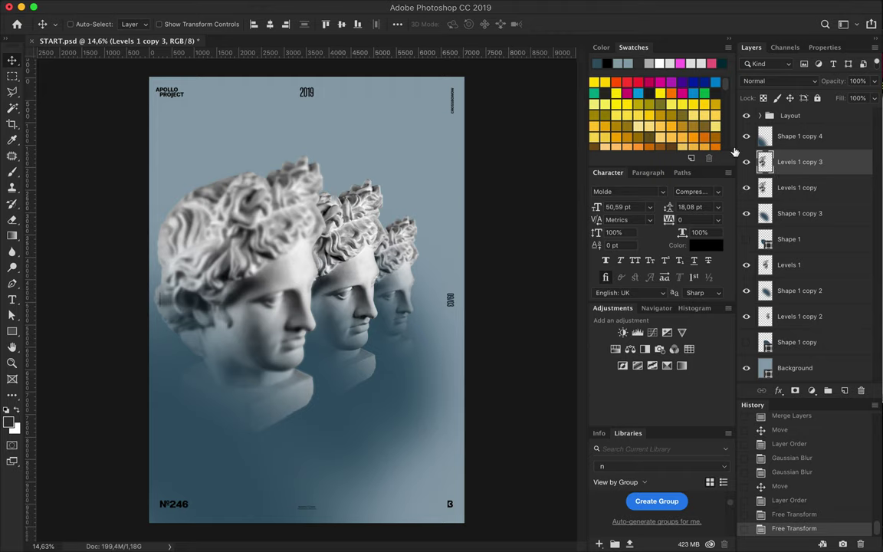
Lasso a hair strip from the front head onto a new layer, moved left
key(l)
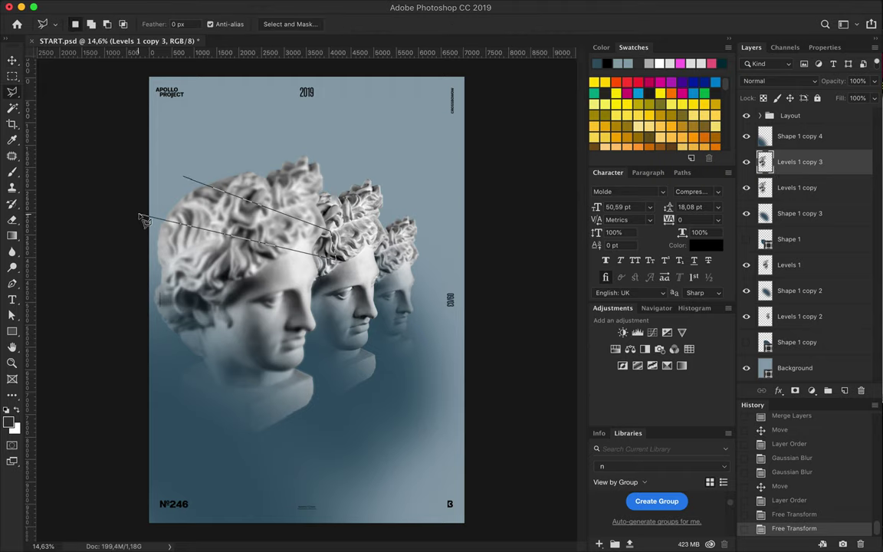
click(184, 178)
key(ctrl+c)
key(ctrl+v)
drag(785, 188, 785, 163)
key(v)
mouse_move(358, 215)
mouse_down()
mouse_move(280, 215)
mouse_move(318, 211)
mouse_up()
Apply a ~30 px Gaussian Blur to the hair strip and lower its layer
click(299, 8)
click(483, 207)
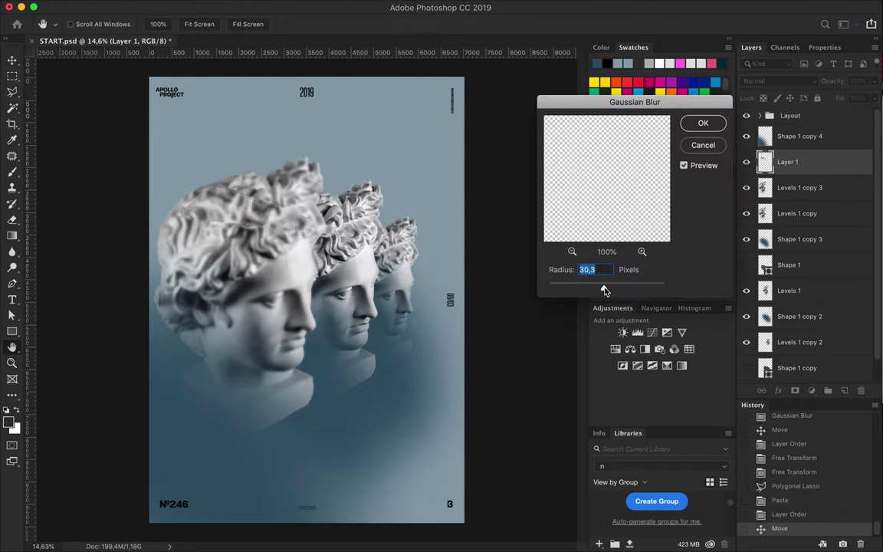
key(Return)
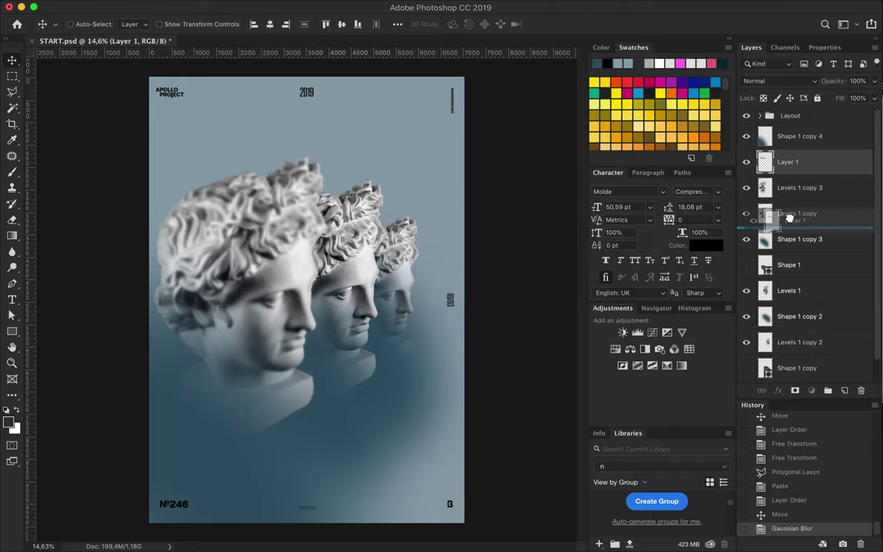
key(ctrl+bracketleft)
drag(253, 199, 291, 269)
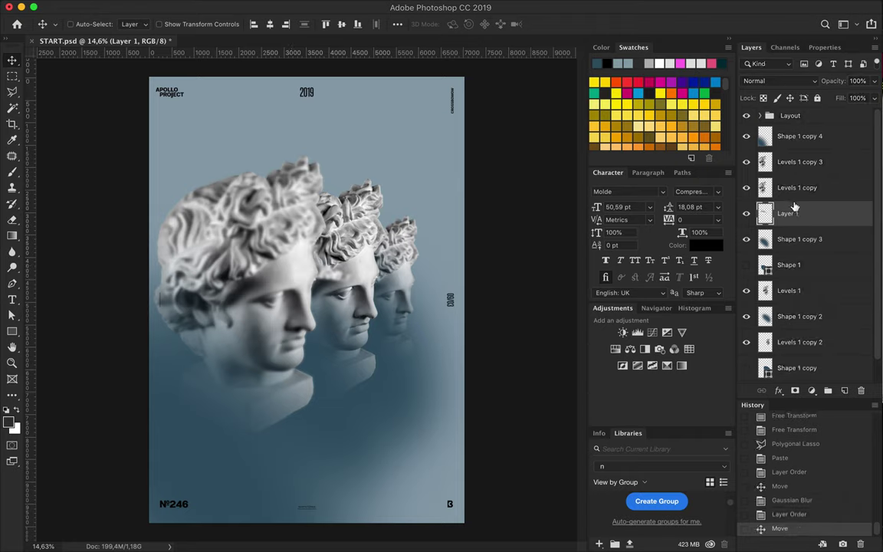
Delete the blurred hair strip layer, Layer 1
key(ctrl+bracketright)
drag(300, 227, 304, 136)
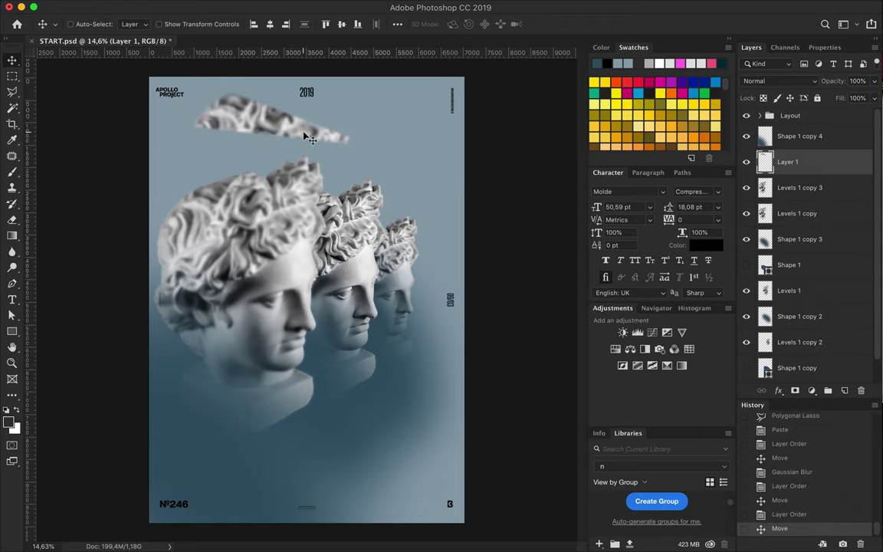
key(Delete)
Scale the heads to 86,17% and shift them against the poster's left edge
key(ctrl+t)
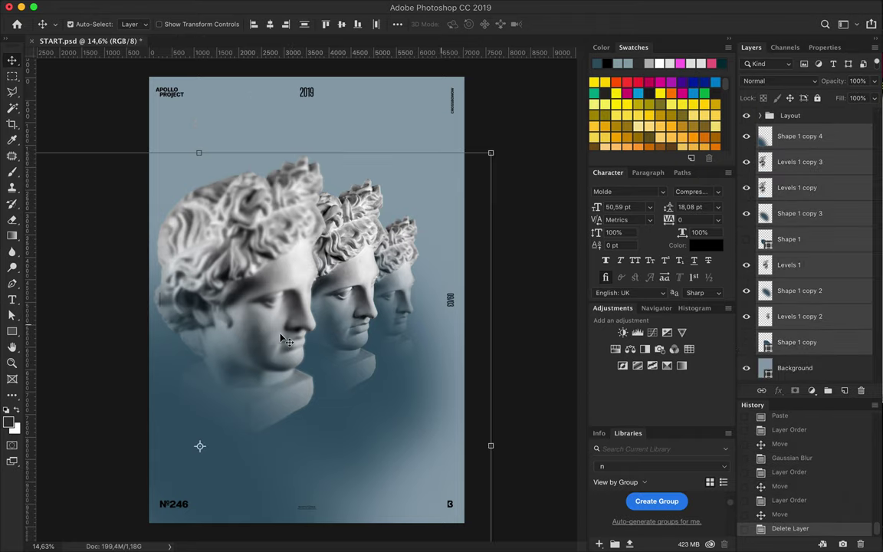
drag(204, 158, 204, 192)
drag(464, 418, 414, 427)
drag(290, 360, 253, 344)
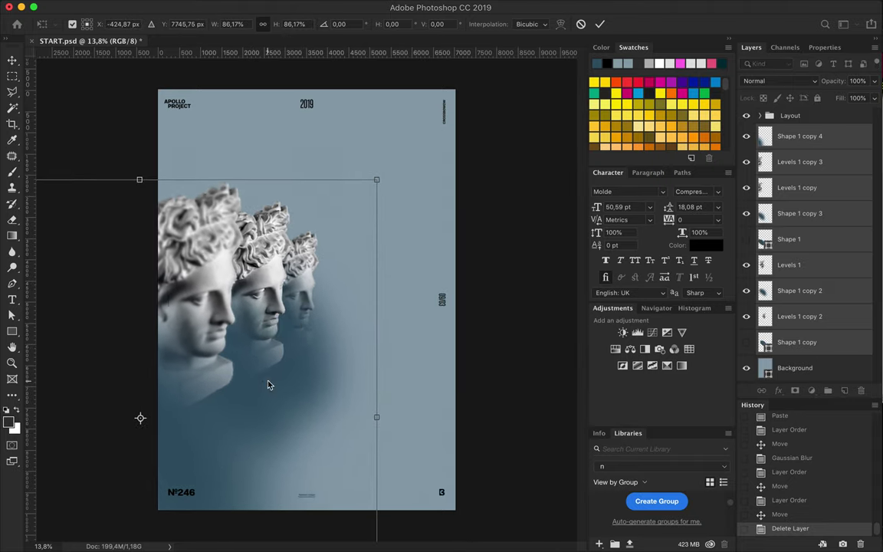
click(800, 162)
Copy a thin lassoed strip across the heads onto a new layer and rotate it steeply
key(l)
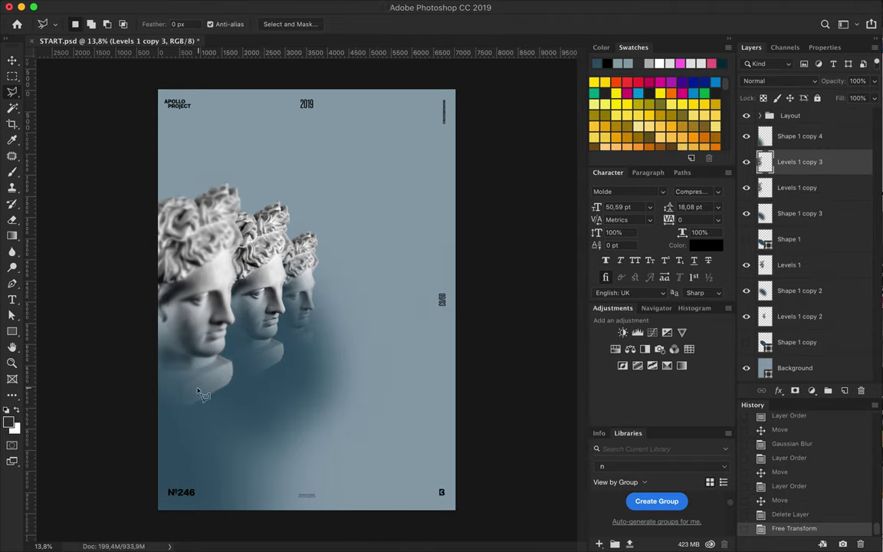
triple_click(195, 406)
double_click(196, 408)
key(ctrl+c)
key(ctrl+v)
key(v)
drag(190, 307, 291, 258)
drag(316, 115, 170, 210)
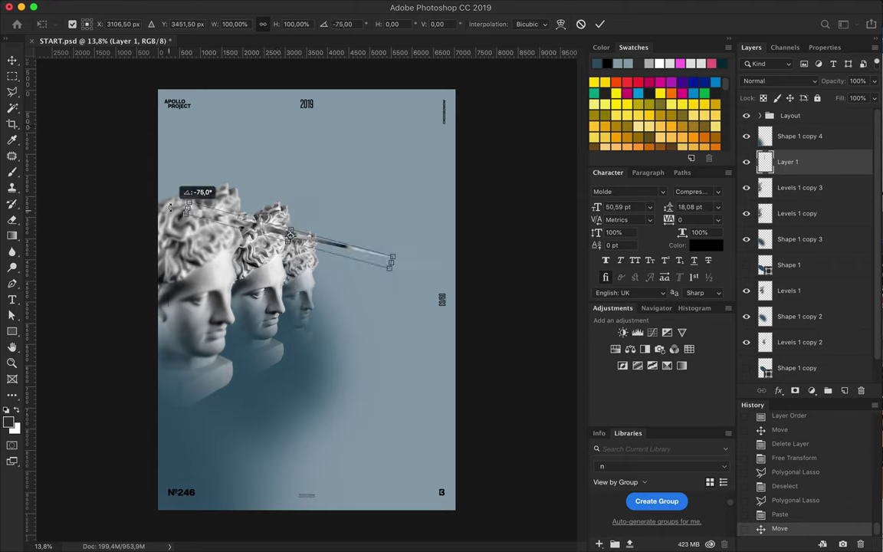
key(Return)
drag(288, 235, 222, 188)
Gaussian-blur the strip, move its layer below the head image, and place it beside the middle head
click(301, 6)
mouse_move(308, 152)
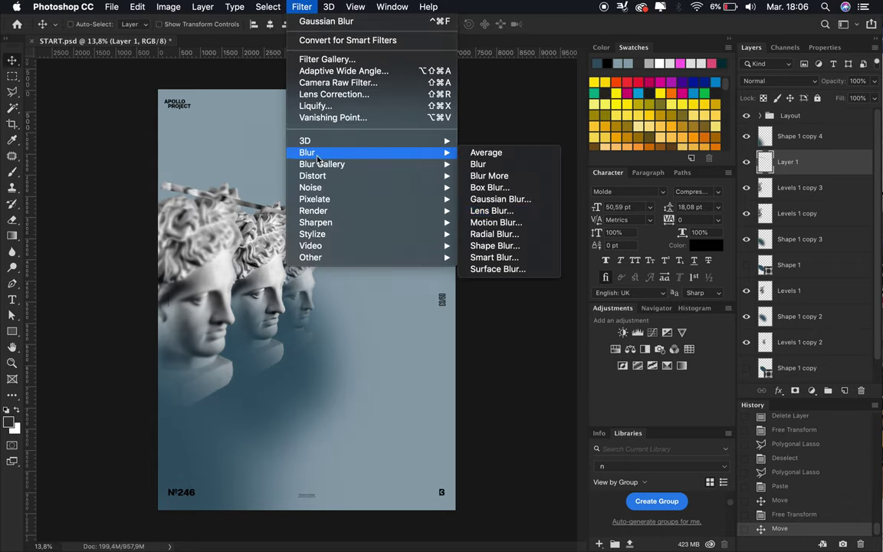
click(498, 199)
click(702, 122)
drag(313, 189, 280, 222)
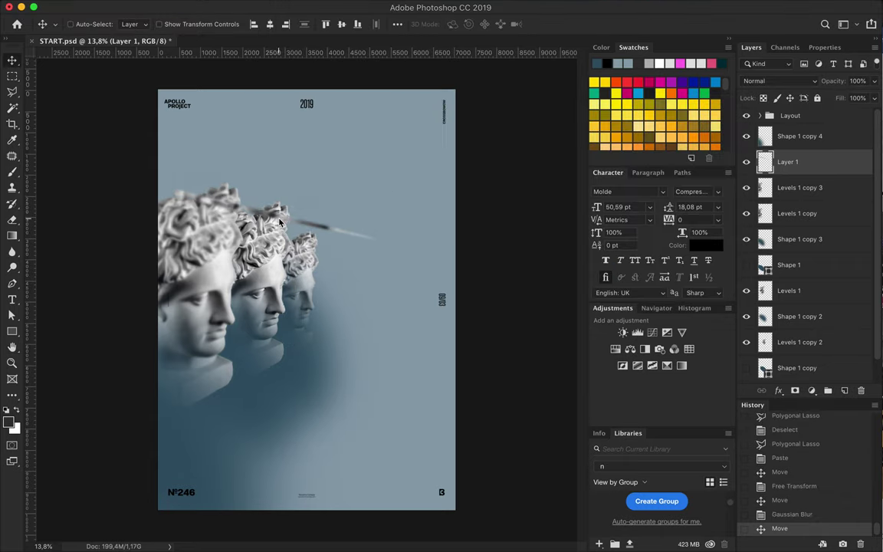
drag(788, 161, 794, 198)
drag(390, 220, 284, 237)
Copy a long vertical strip from the front head's layer onto a new layer, shifted right
key(alt+bracketright)
key(l)
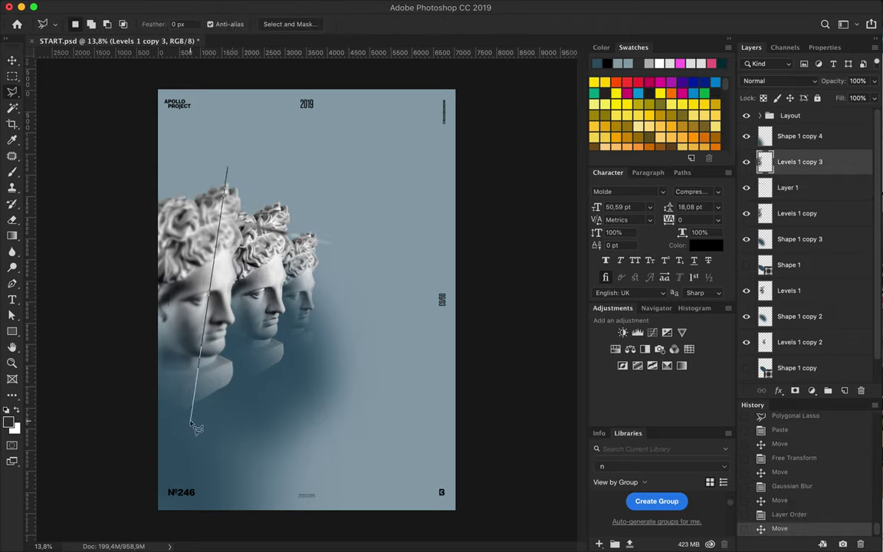
click(228, 169)
key(ctrl+c)
key(ctrl+v)
key(v)
drag(247, 207, 321, 205)
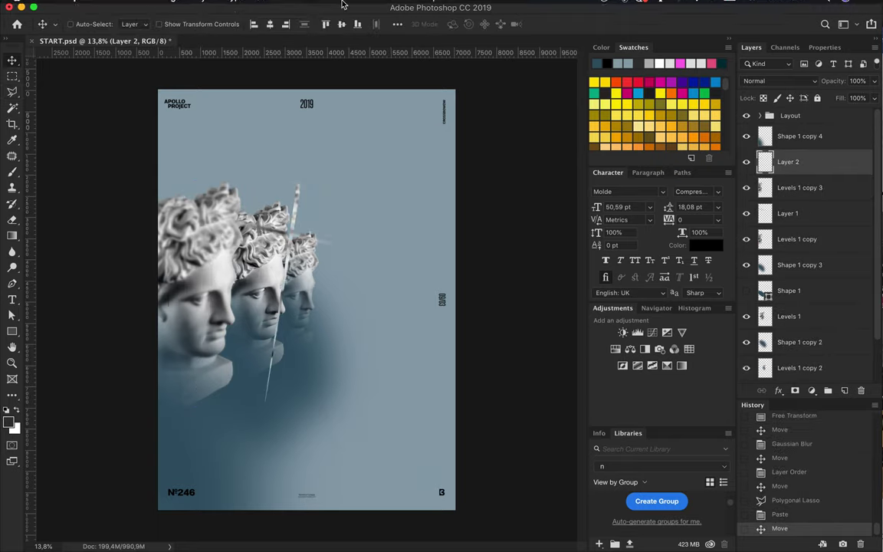
Reblur the strip, rotate it horizontal, move Layer 2 lower, and slide it right across the faces
key(ctrl+f)
key(ctrl+t)
drag(322, 115, 360, 253)
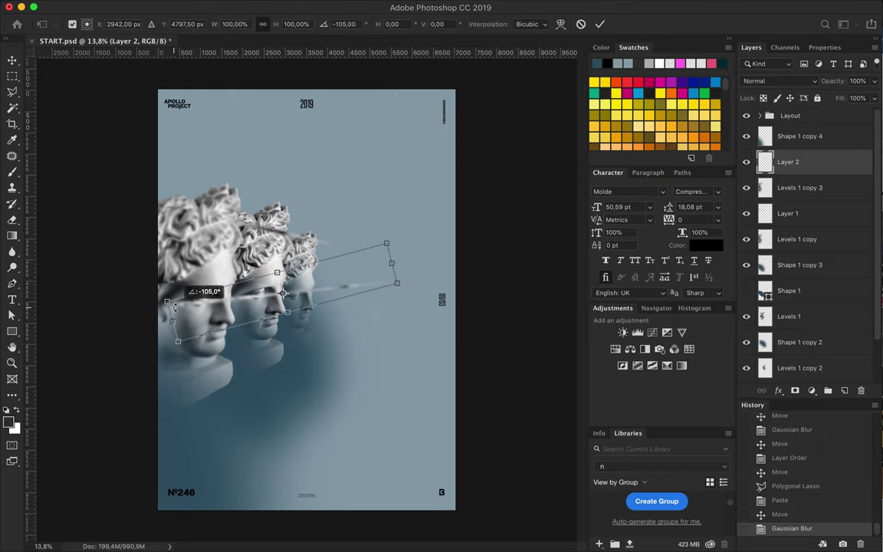
key(Return)
mouse_move(805, 162)
mouse_down()
mouse_move(818, 261)
mouse_move(813, 329)
mouse_up()
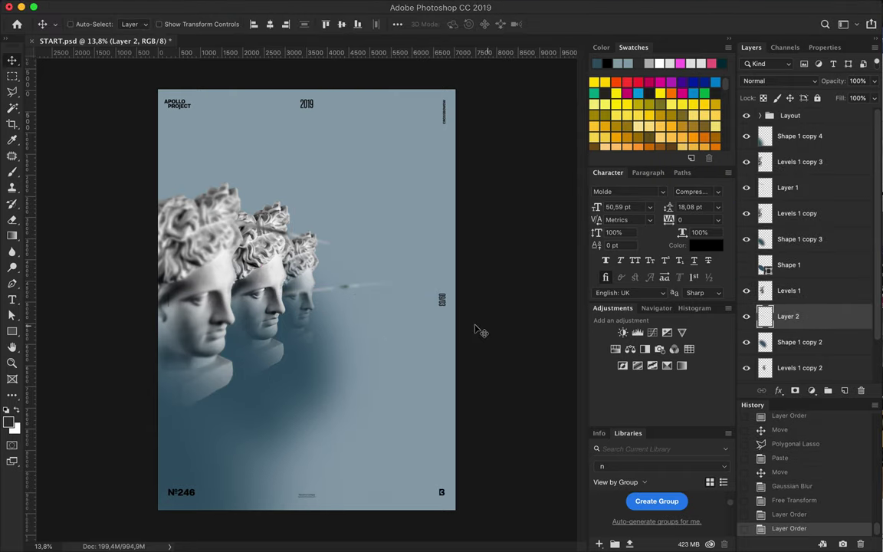
drag(351, 315, 351, 312)
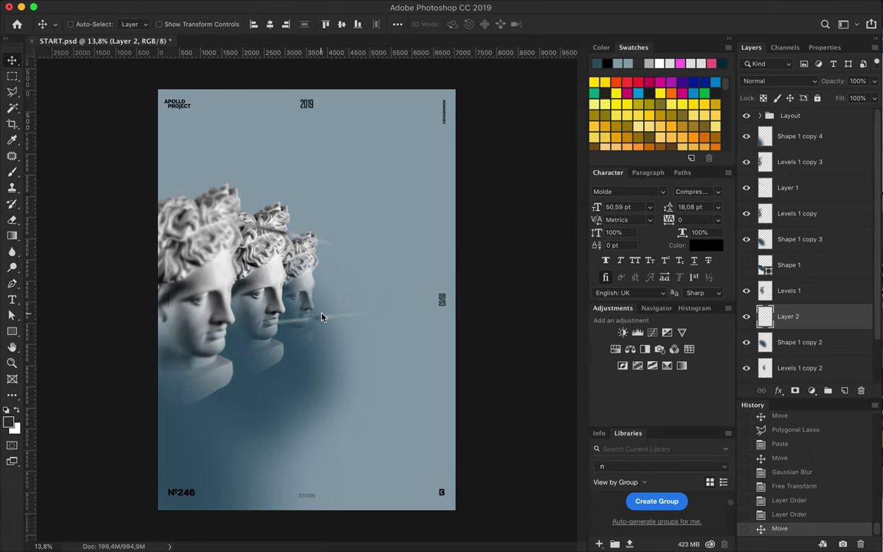
Cut a thin triangular slice above the front head onto a new layer, rotate it horizontal, and slide it right
super+click(322, 317)
key(l)
click(175, 184)
click(212, 155)
click(176, 186)
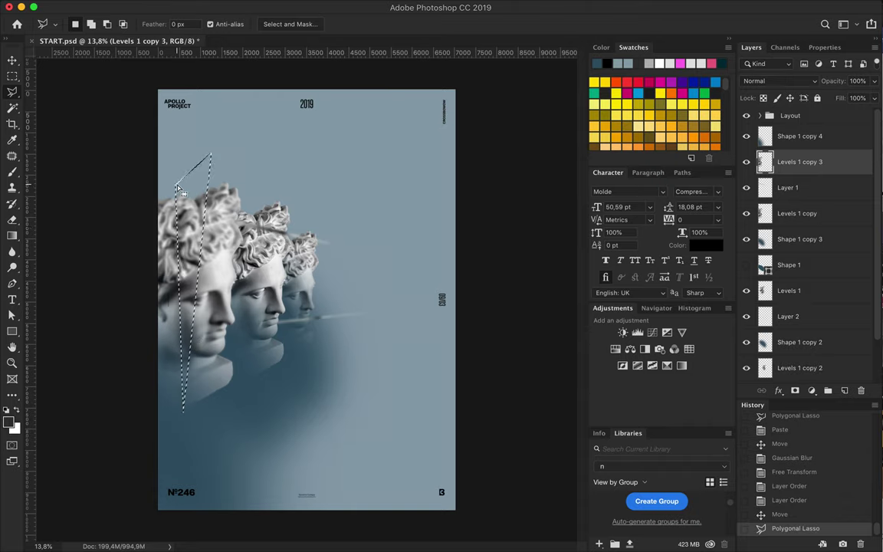
key(super+c)
key(super+v)
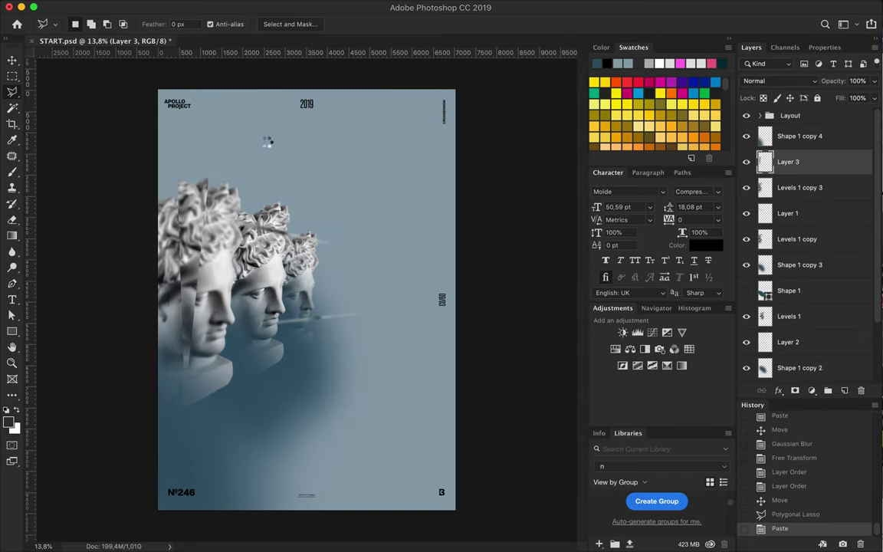
key(super+t)
mouse_move(171, 130)
mouse_down()
mouse_move(59, 244)
mouse_move(134, 244)
mouse_up()
key(Return)
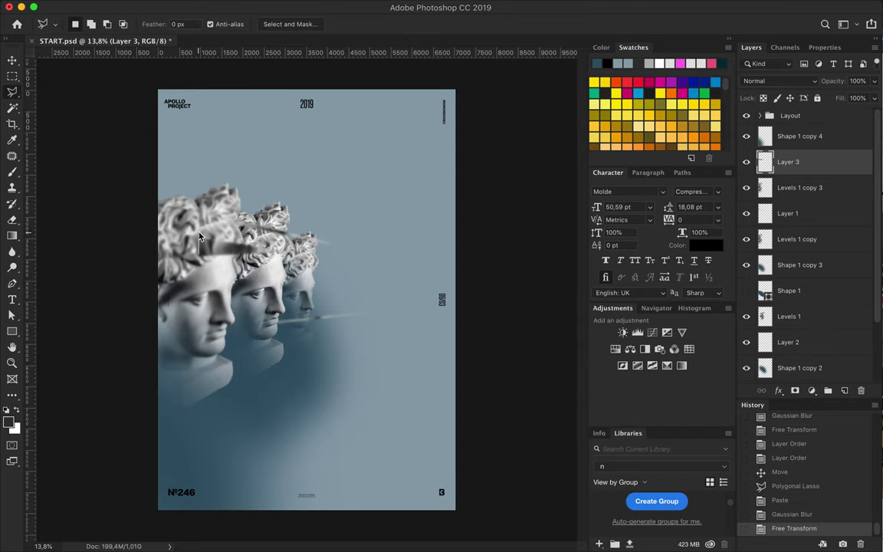
key(v)
drag(222, 242, 306, 244)
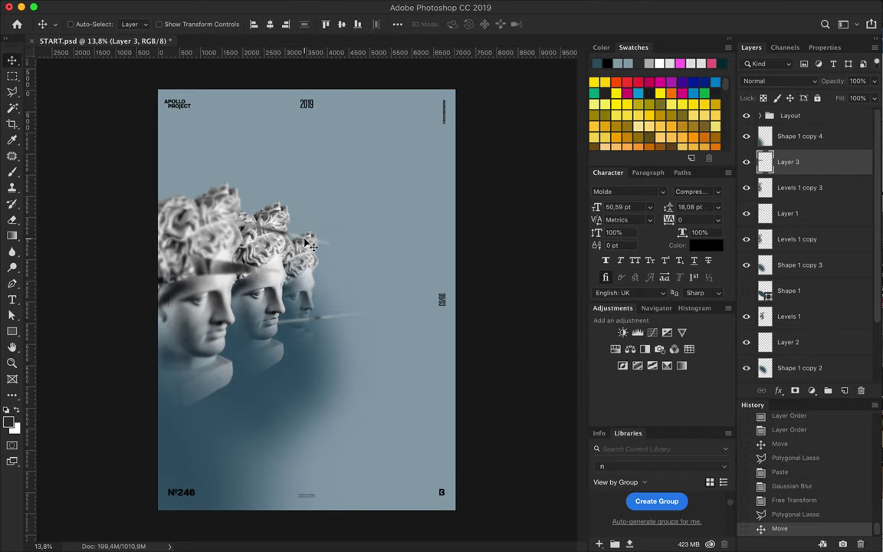
Cut a second slice from Levels 1 copy 3 onto a new layer and Gaussian-blur it
super+click(232, 217)
key(l)
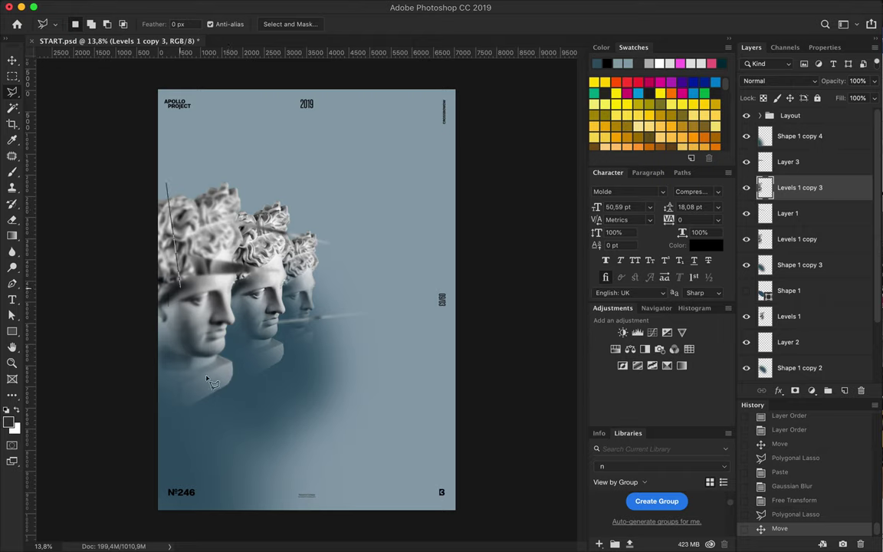
click(186, 176)
click(167, 185)
key(super+c)
key(super+v)
key(v)
click(300, 8)
click(322, 27)
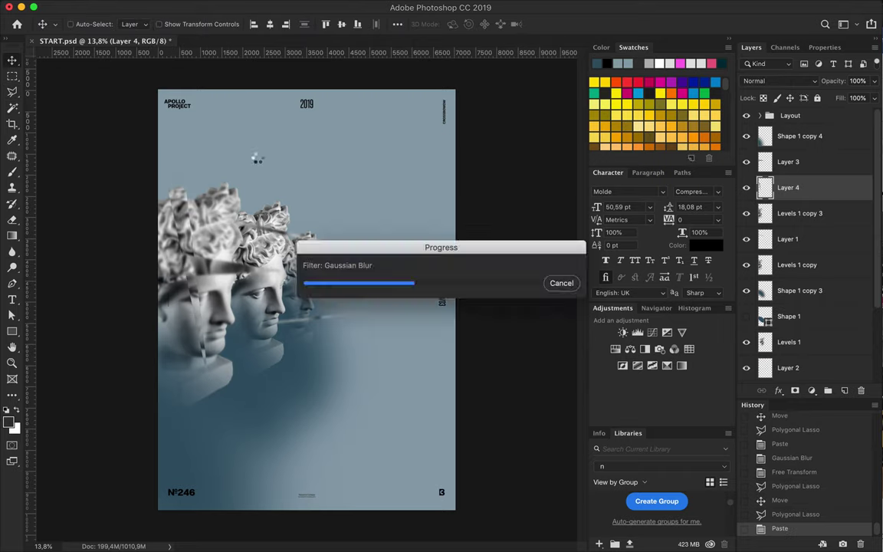
Rotate the blurred slice into a horizontal band and move it left across the faces
key(super+t)
drag(117, 177, 79, 259)
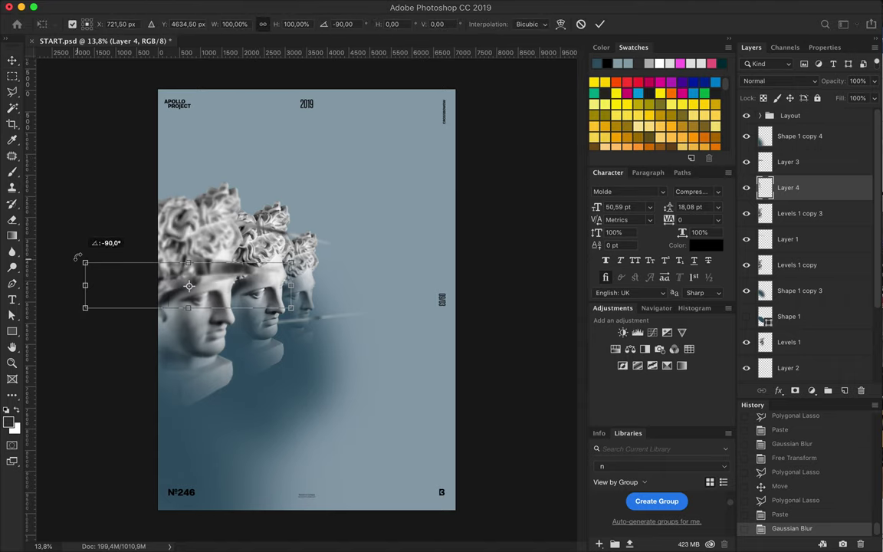
mouse_move(146, 288)
mouse_down()
mouse_move(197, 317)
mouse_move(204, 351)
mouse_up()
key(Return)
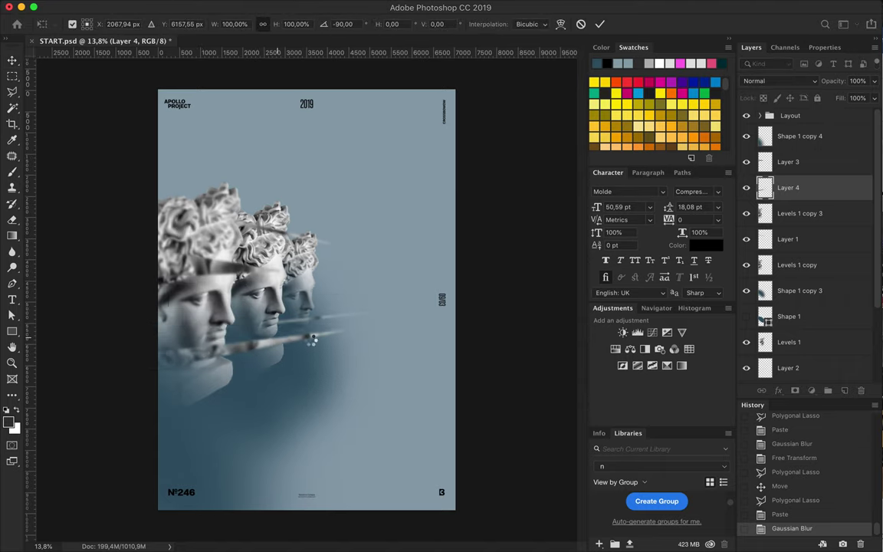
drag(310, 339, 255, 345)
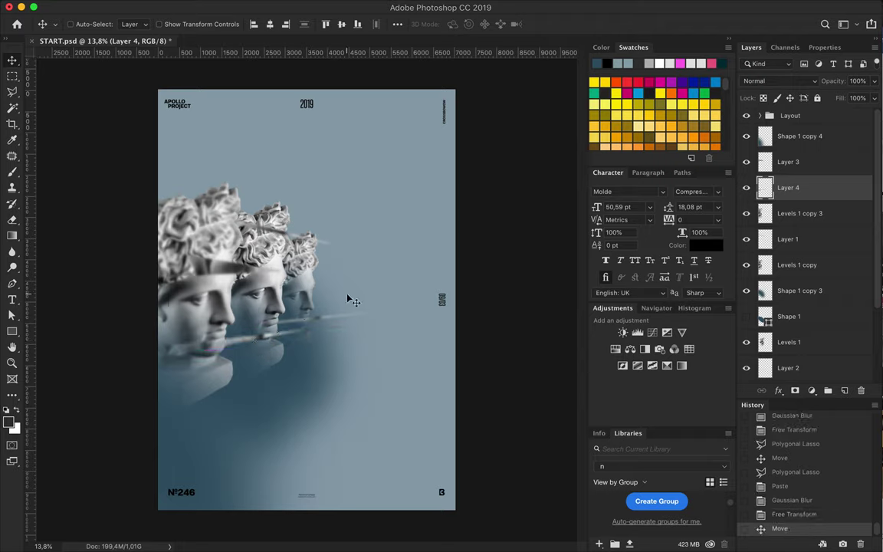
Cut a third slice from Levels 1 copy 3, blur it, and rotate it into a horizontal streak
key(alt+bracketleft)
key(l)
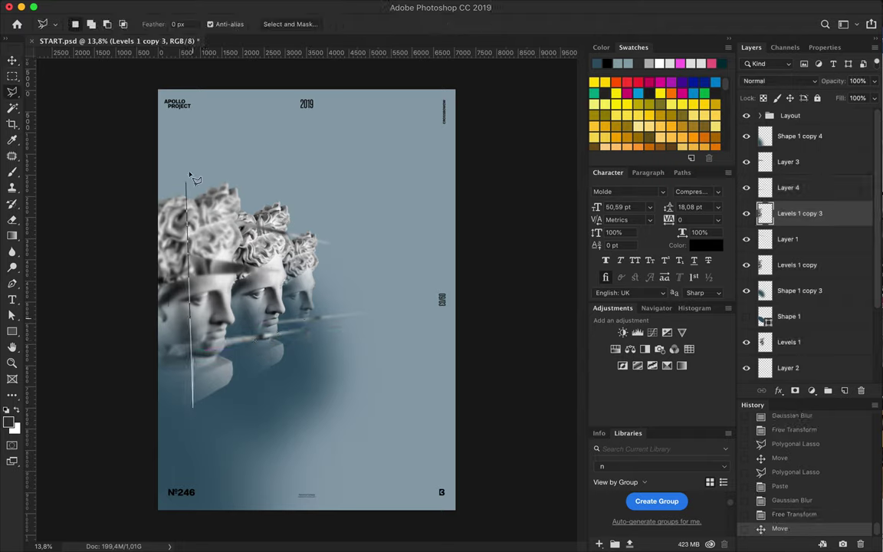
click(190, 187)
key(ctrl+c)
key(ctrl+v)
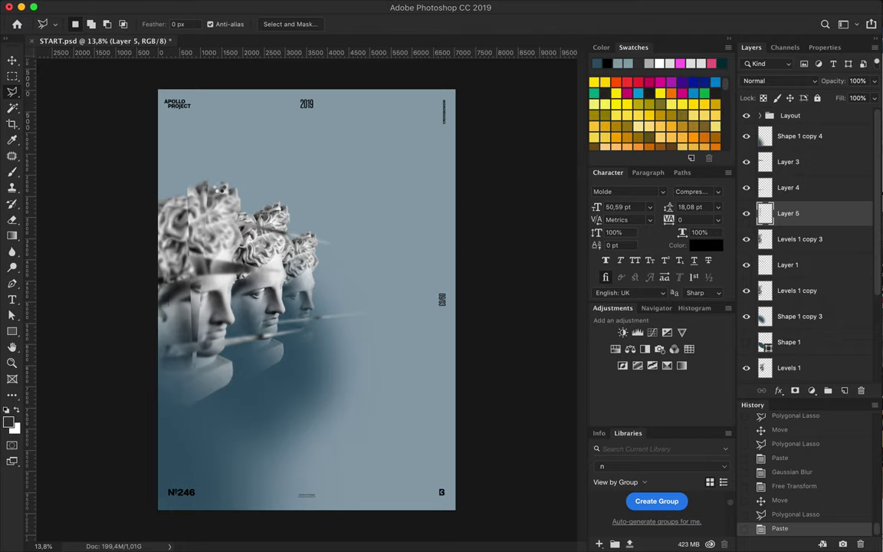
key(ctrl+f)
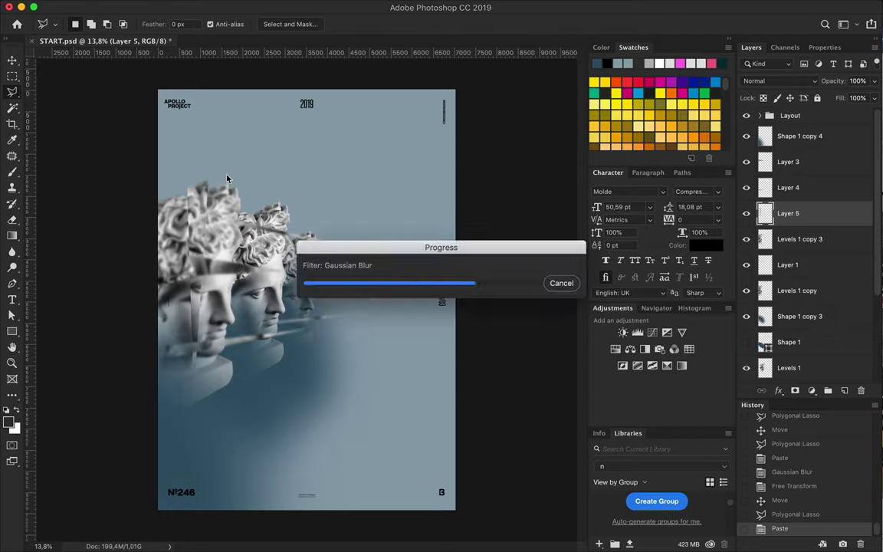
key(ctrl+t)
drag(184, 429, 138, 306)
key(Return)
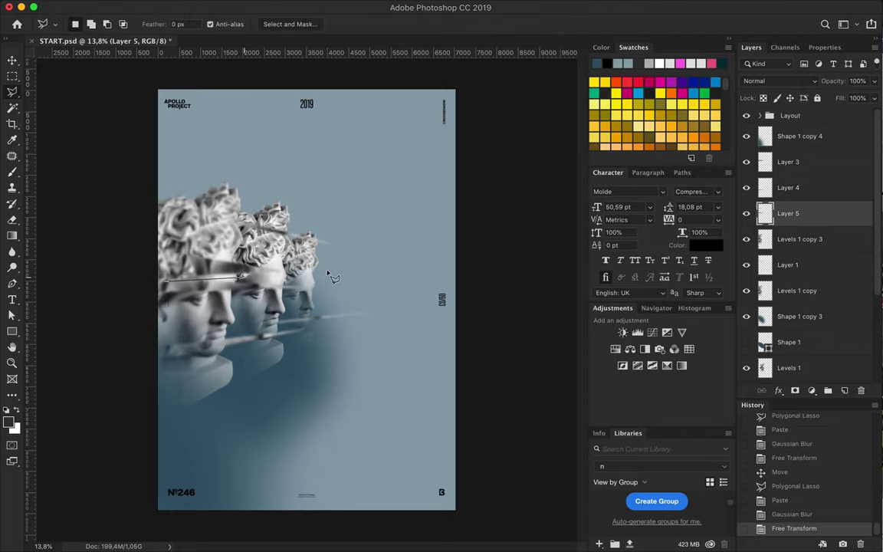
Dismiss the no-pixels-selected warning, slide the streak across the faces, and move Layer 5 lower
double_click(328, 273)
key(ctrl+c)
click(533, 190)
key(v)
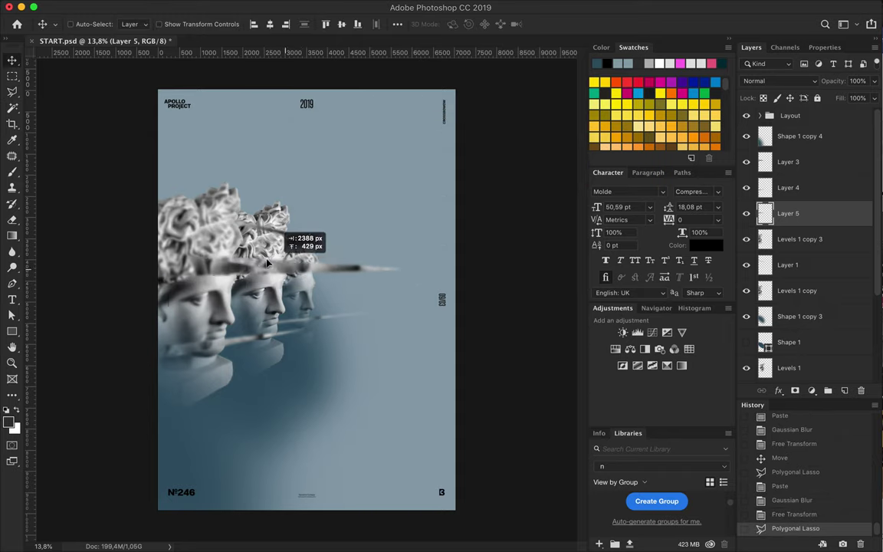
drag(253, 272, 307, 263)
drag(789, 213, 790, 313)
drag(334, 263, 311, 272)
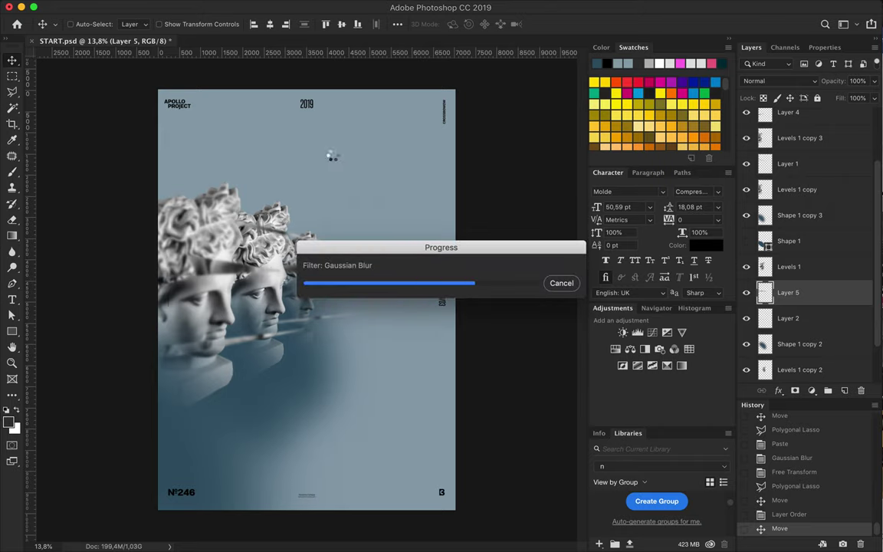
super+click(217, 233)
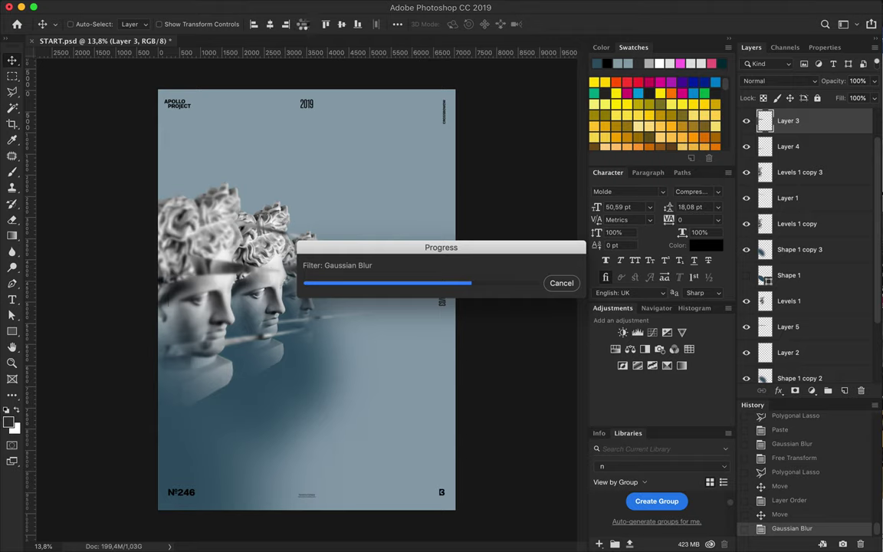
Gaussian-blur the Layer 3 streak at 82,5 px and the Layer 5 streak at 53,1 px
click(291, 6)
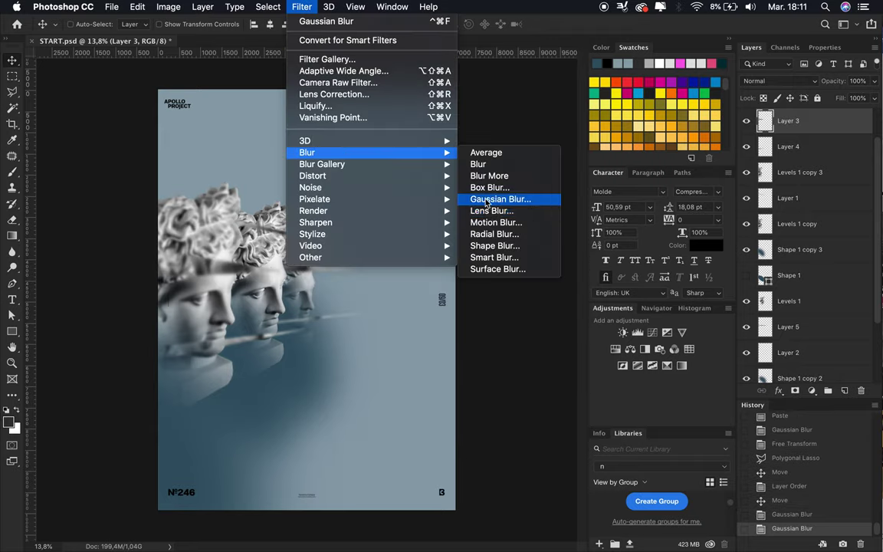
click(521, 199)
mouse_move(602, 290)
mouse_down()
mouse_move(619, 290)
mouse_move(612, 288)
mouse_up()
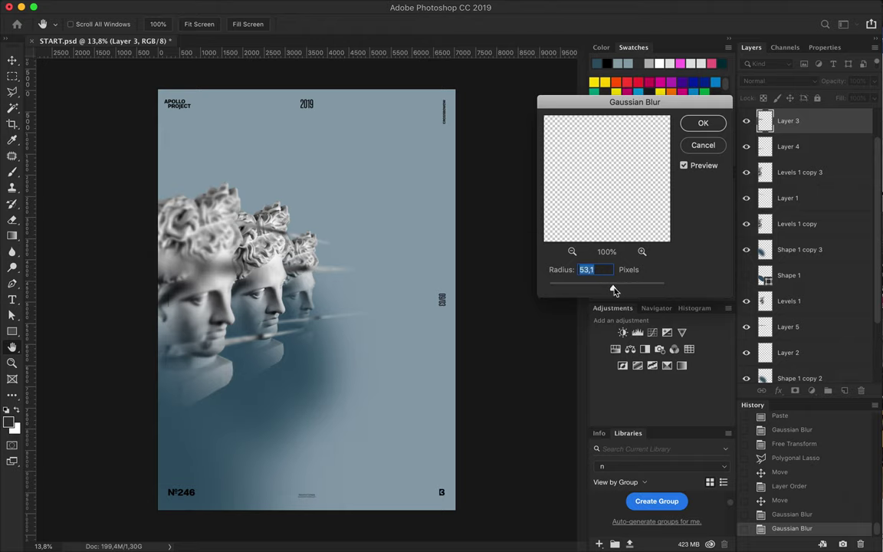
key(Return)
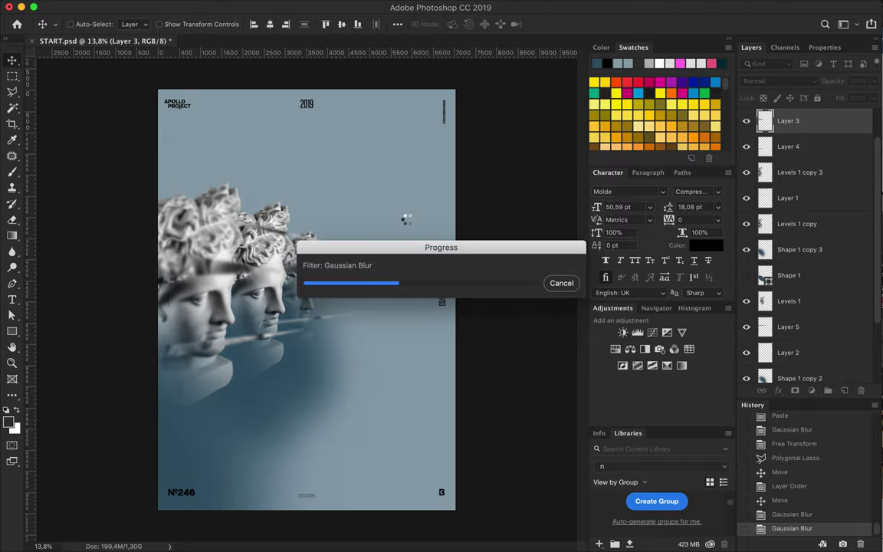
click(788, 327)
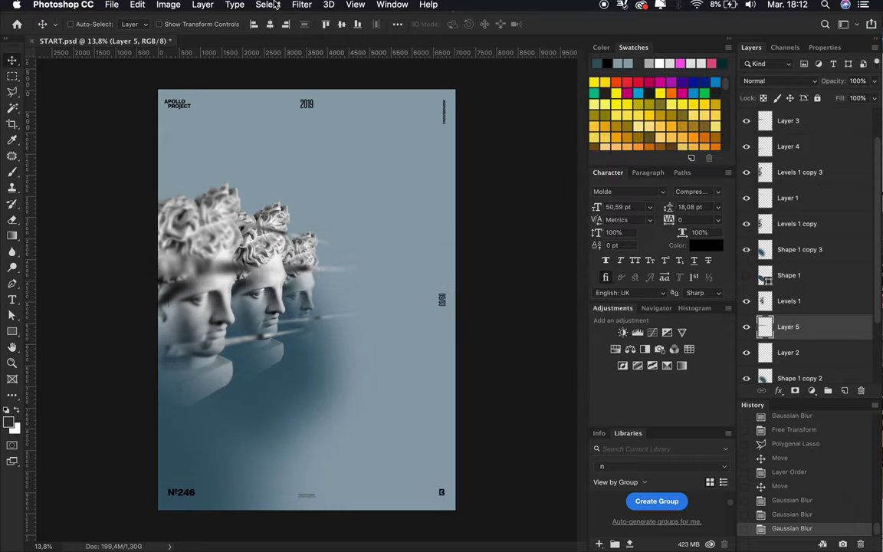
click(301, 6)
click(495, 199)
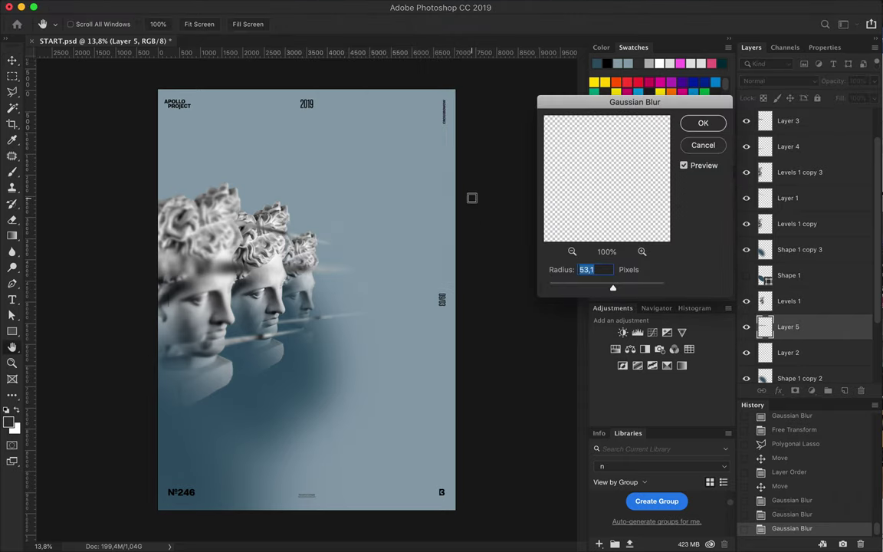
key(Return)
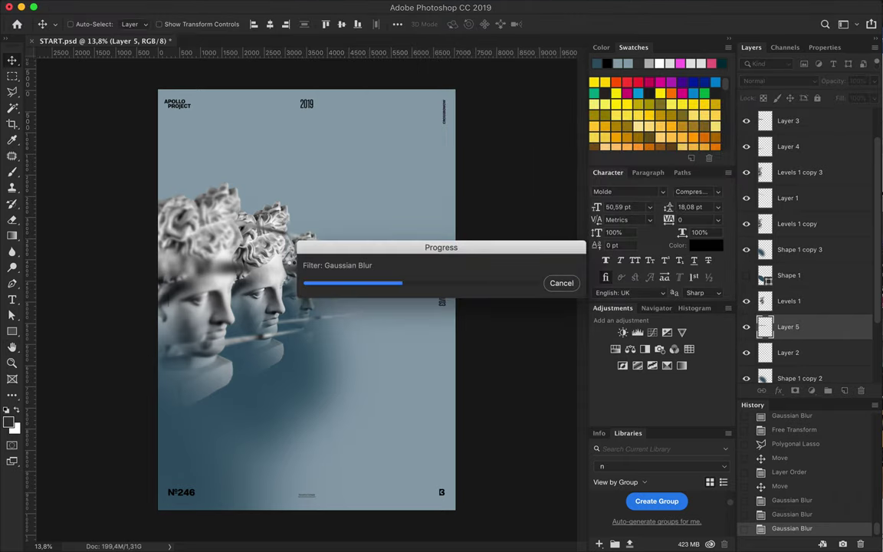
Duplicate the Layer 5 streak, move the copy above Shape 1 copy, and resize it shifted left
mouse_move(276, 246)
mouse_down()
mouse_move(383, 274)
mouse_move(390, 295)
mouse_up()
key(ctrl+t)
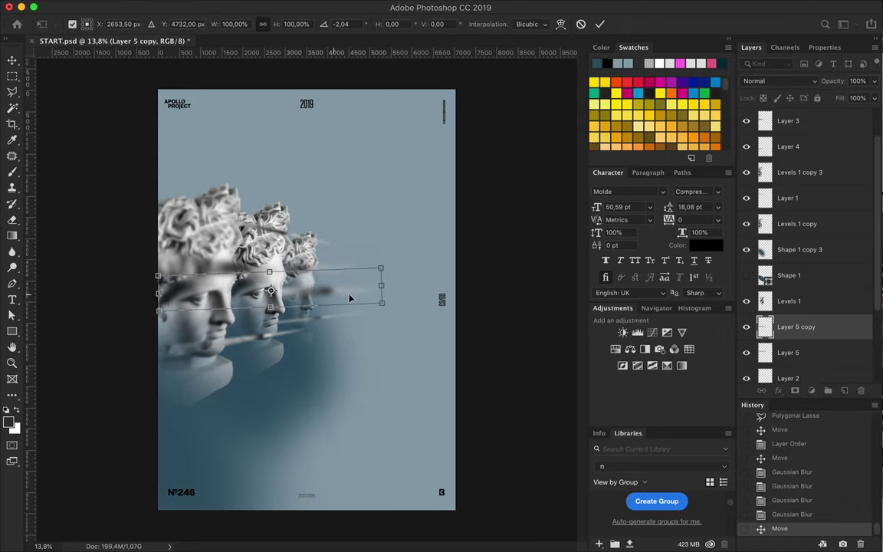
key(Return)
drag(813, 327, 824, 361)
drag(797, 241, 824, 330)
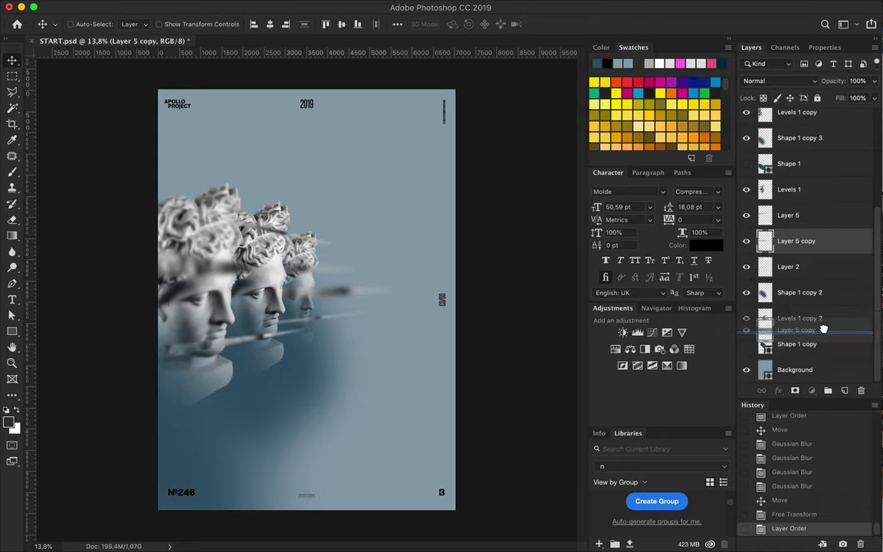
key(ctrl+t)
mouse_move(398, 275)
mouse_down()
mouse_move(373, 305)
mouse_move(299, 305)
mouse_move(357, 296)
mouse_up()
key(Return)
Apply a 100,1 px Gaussian Blur to Layer 5 copy
click(301, 7)
mouse_move(307, 153)
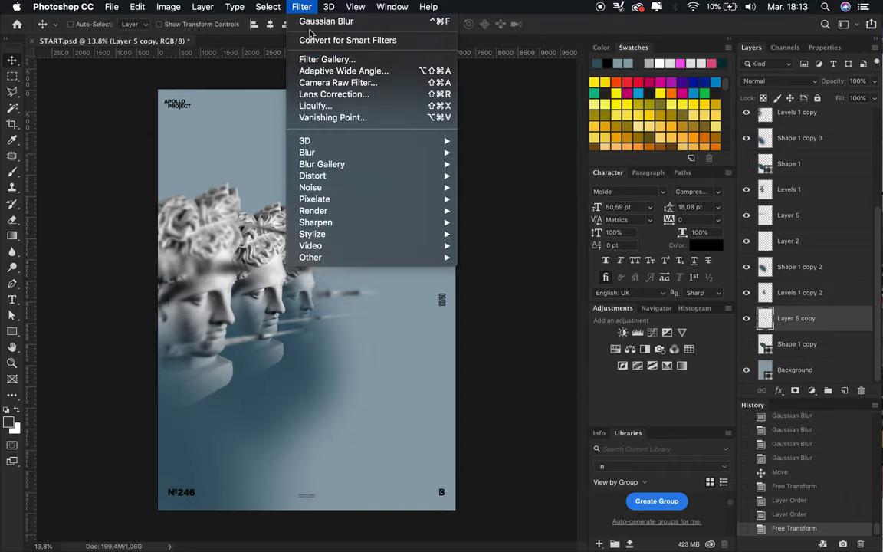
click(500, 199)
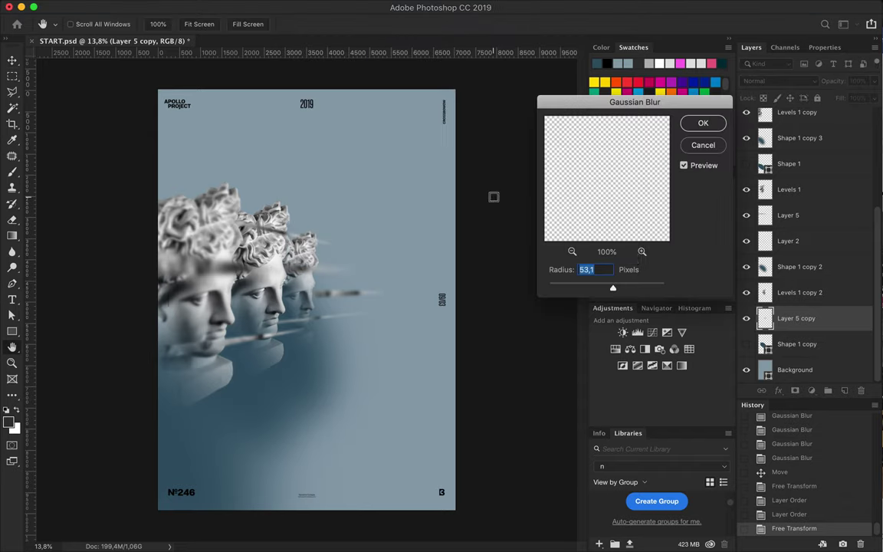
click(703, 123)
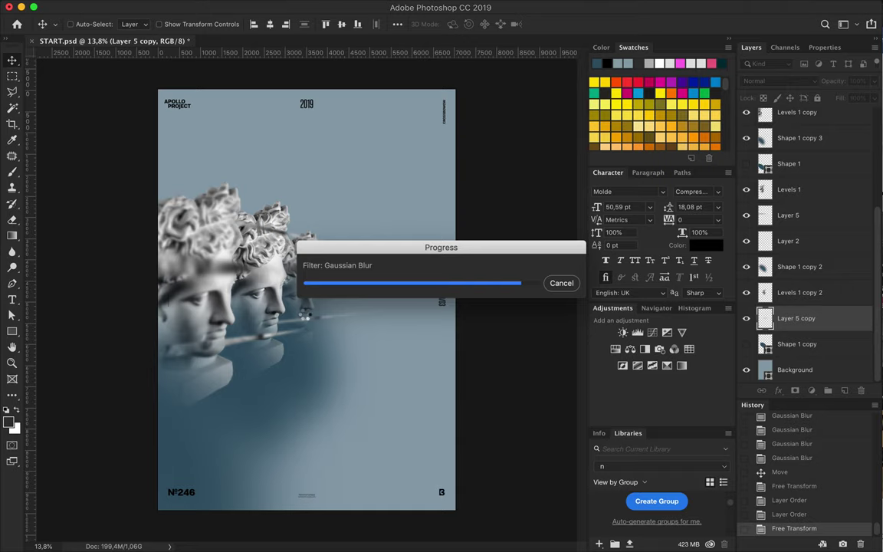
ctrl+click(302, 384)
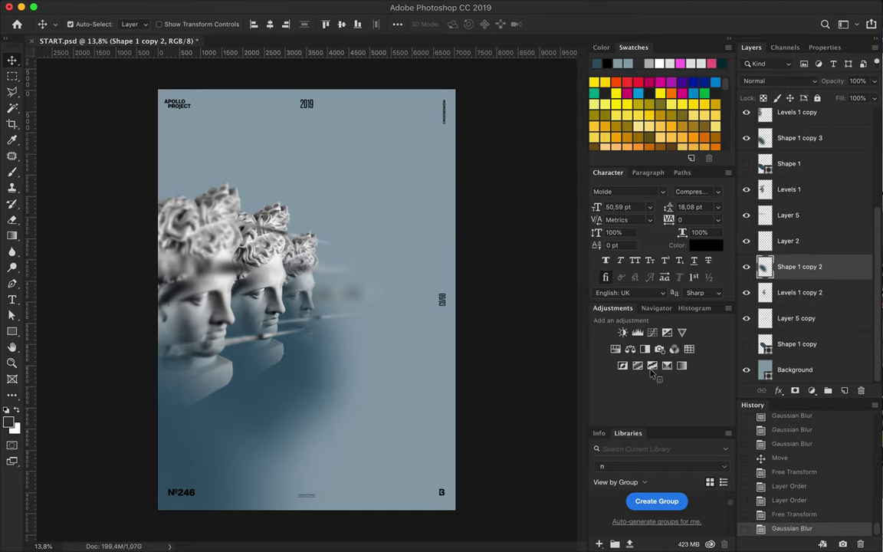
Rotate the Shape 1 copy 2 shadow about -9° and place it near the third head
shift+click(292, 398)
click(290, 435)
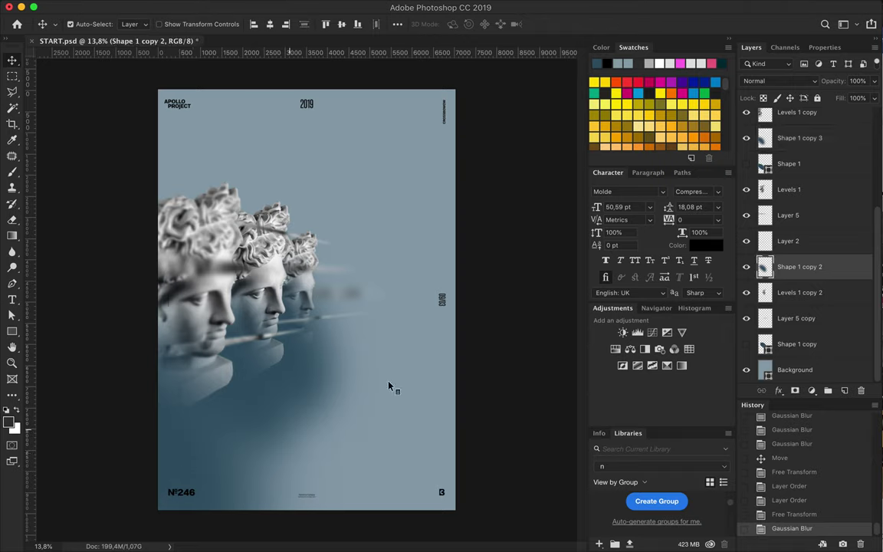
drag(329, 364, 315, 361)
key(ctrl+t)
drag(374, 201, 338, 177)
key(Return)
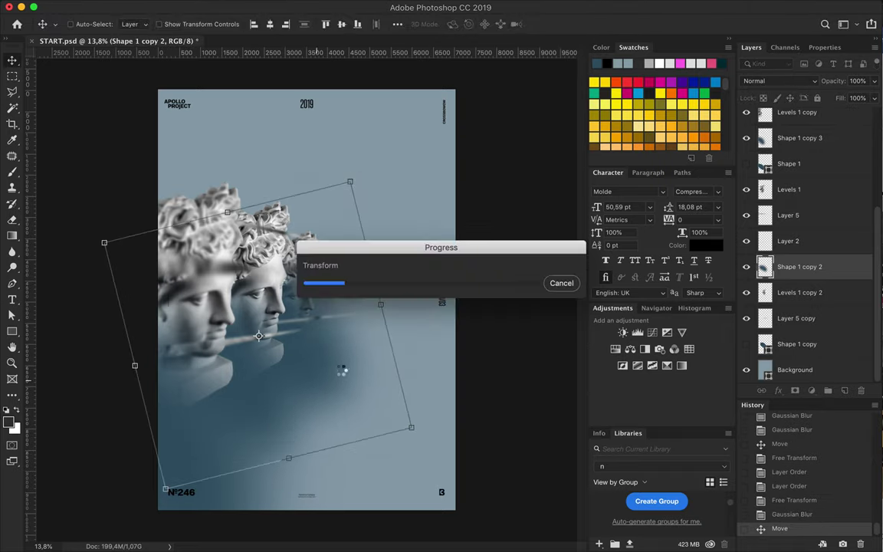
mouse_move(335, 375)
mouse_down()
mouse_move(316, 375)
mouse_move(335, 345)
mouse_up()
Duplicate the Shape 1 copy 2 shadow and place copies behind and over the heads
drag(790, 266, 783, 319)
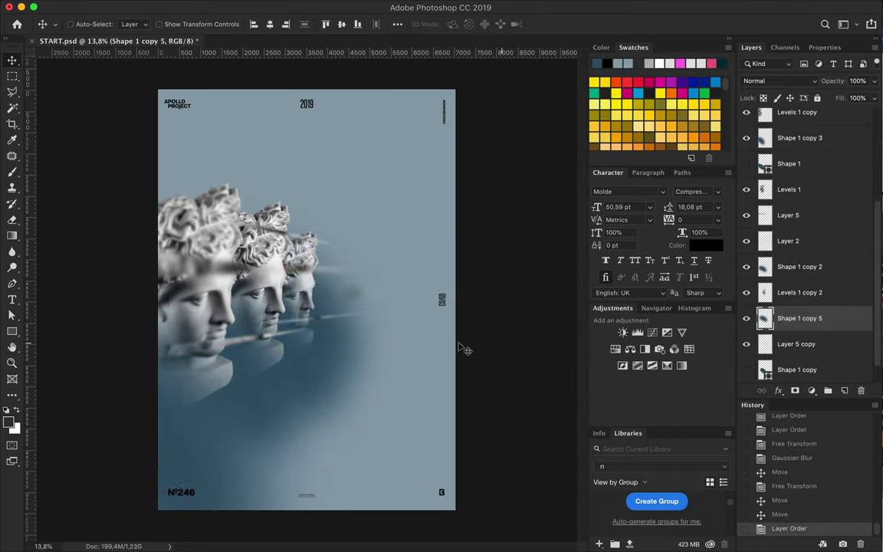
drag(322, 291, 364, 297)
click(797, 267)
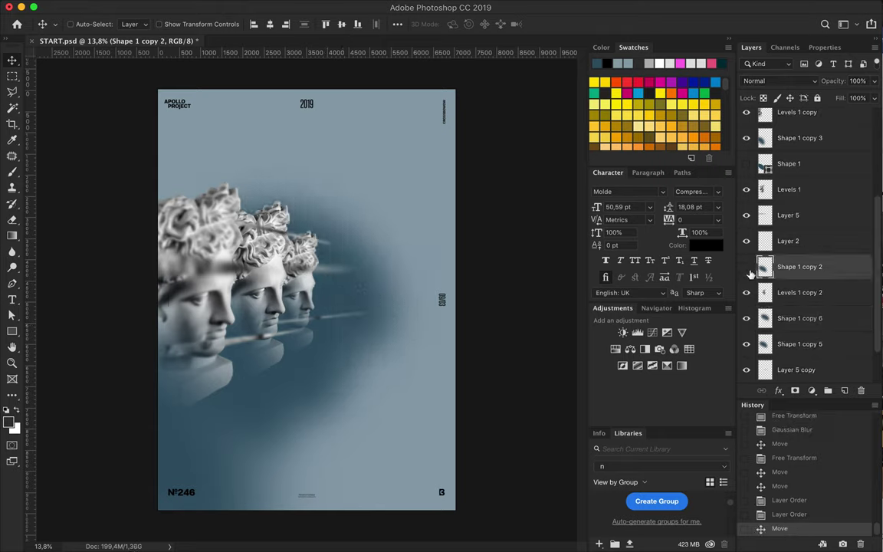
drag(798, 267, 797, 315)
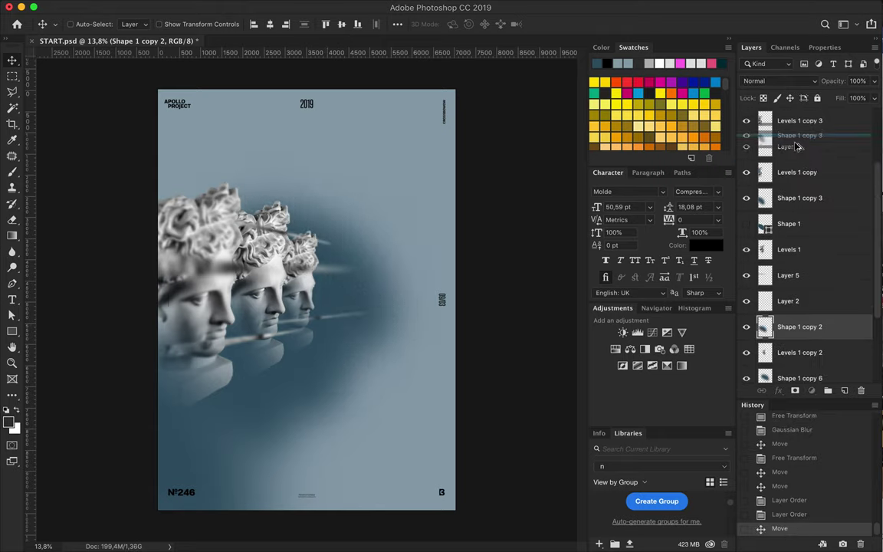
drag(280, 404, 260, 217)
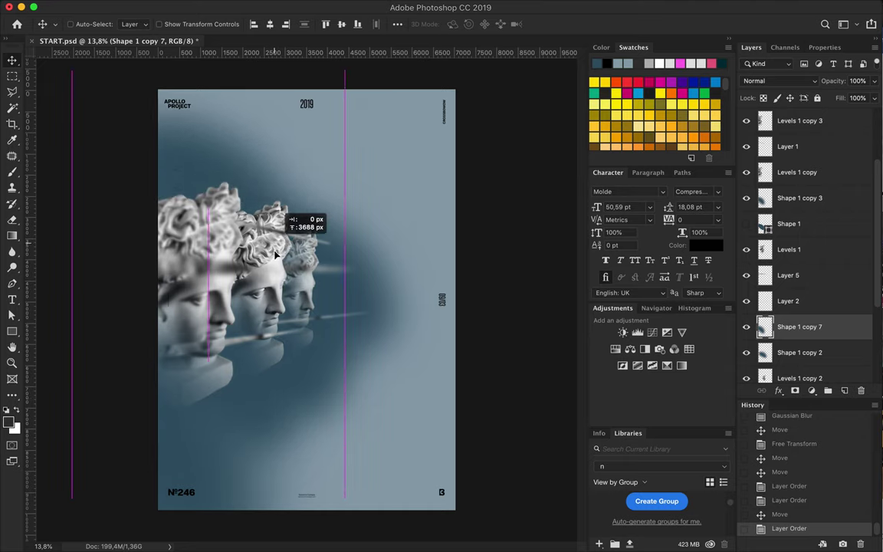
Add shadow copies 8 and 9, bring copy 9 to the top over the upper heads, and reposition copy 4
right_click(808, 326)
drag(798, 327, 797, 192)
drag(251, 404, 253, 206)
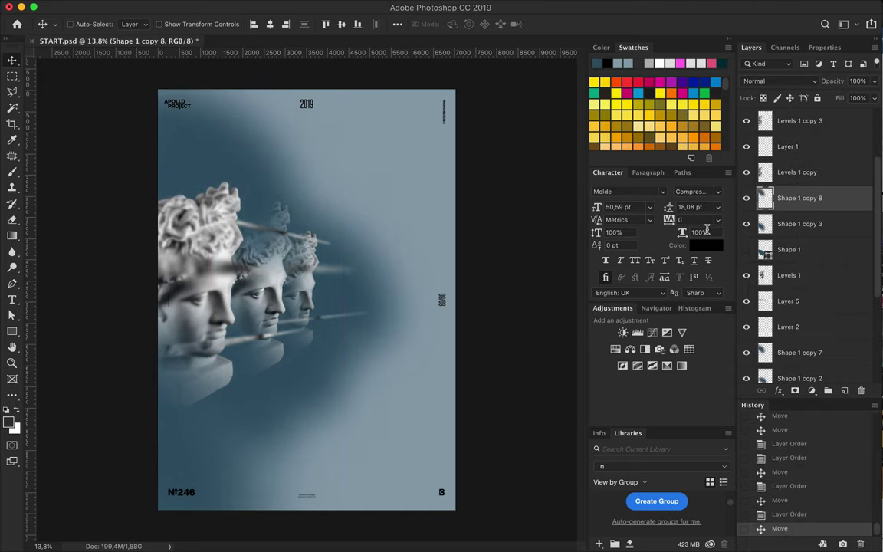
key(ctrl+j)
key(ctrl+shift+bracketright)
drag(174, 158, 194, 141)
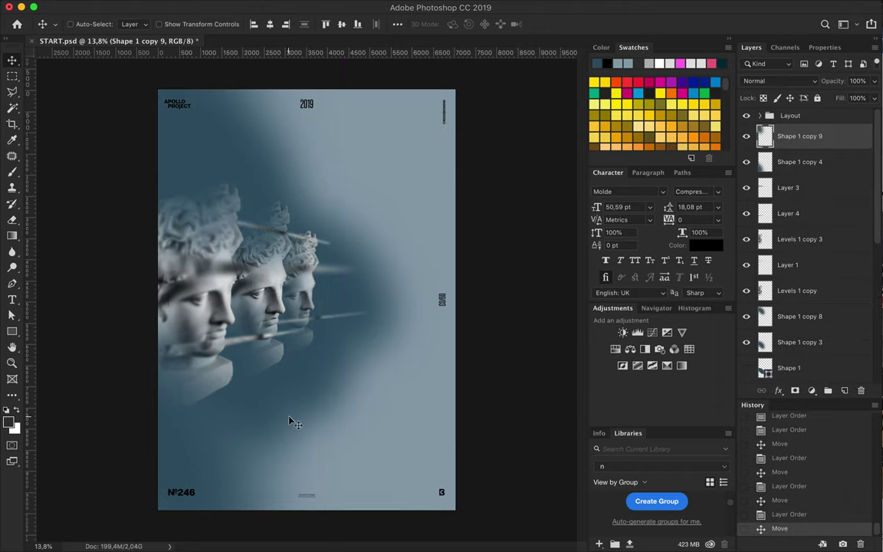
drag(256, 438, 207, 466)
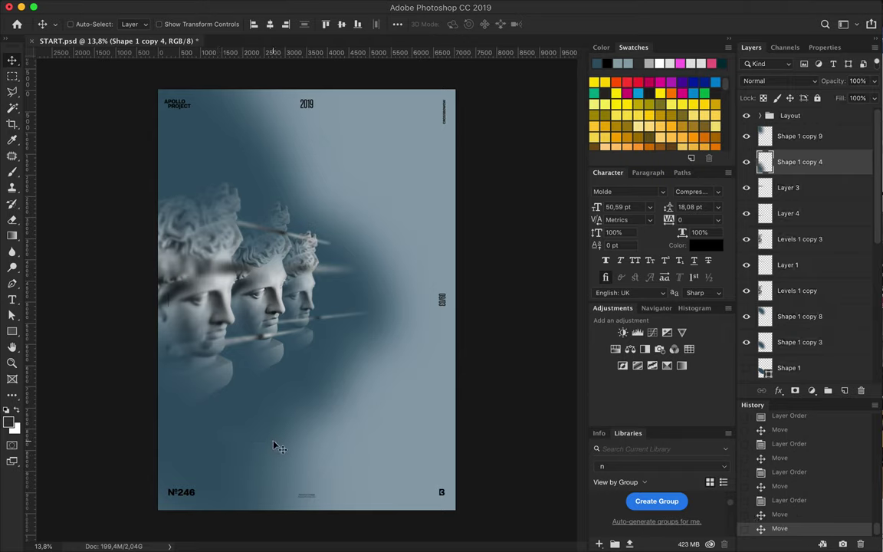
Select the head layers together, enlarge them to about 108%, and adjust their position
scroll(822, 215, down, 5)
click(798, 317)
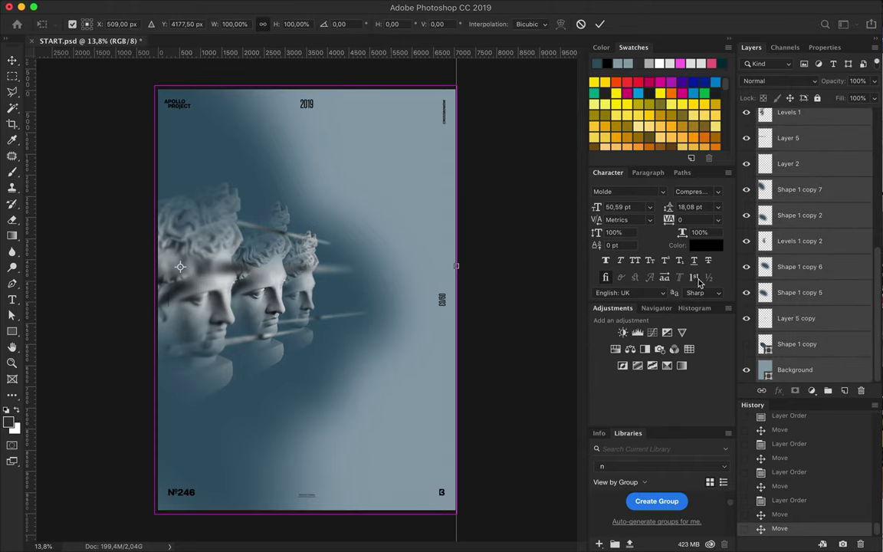
scroll(791, 152, up, 5)
key(ctrl+t)
drag(467, 263, 483, 269)
drag(342, 291, 342, 298)
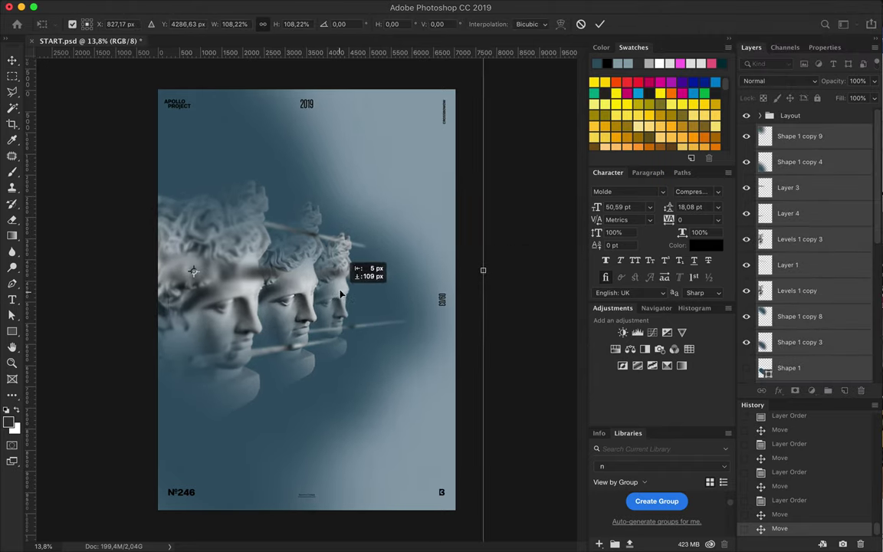
key(Return)
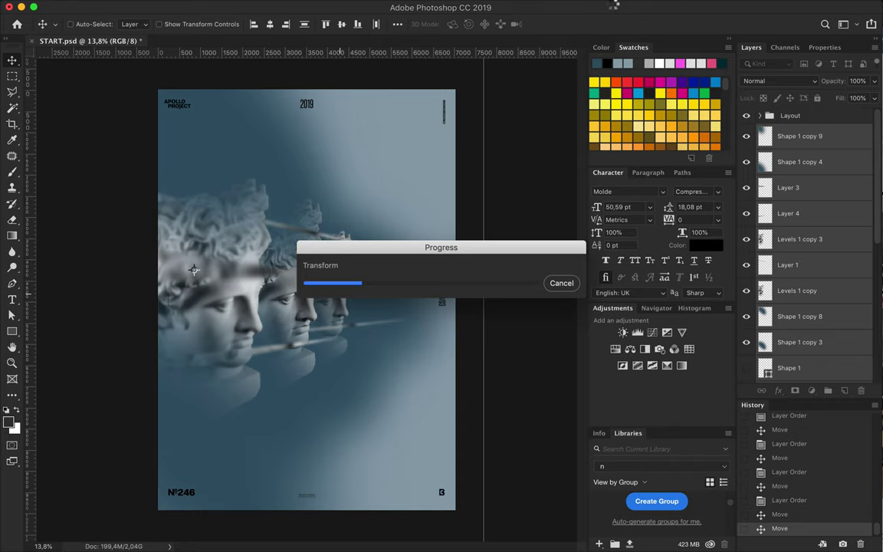
drag(209, 178, 357, 268)
click(305, 6)
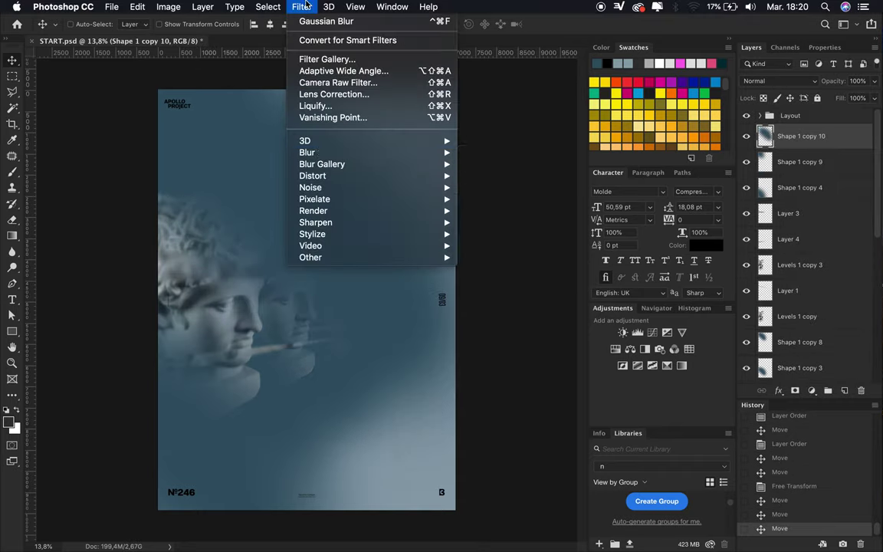
mouse_move(306, 152)
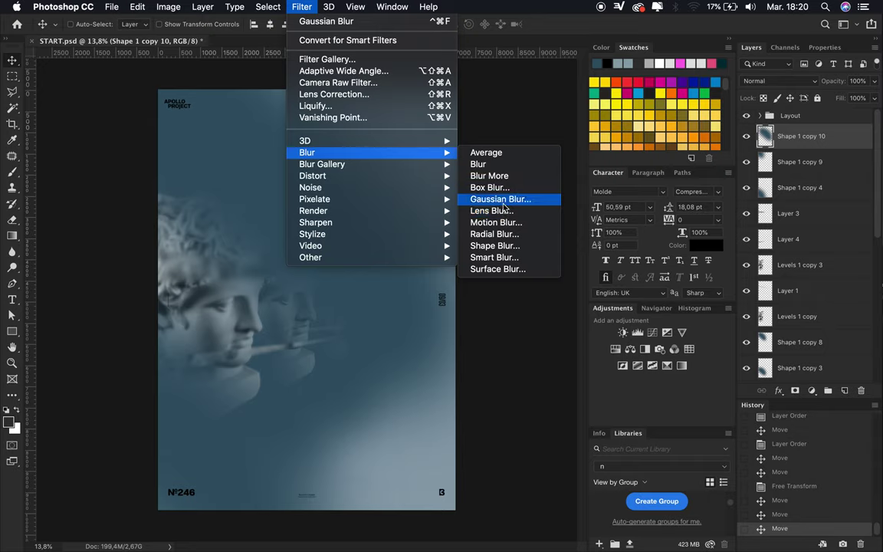
Apply a -41°, 2000 px Motion Blur to Shape 1 copy 10 and move it across the poster
click(502, 222)
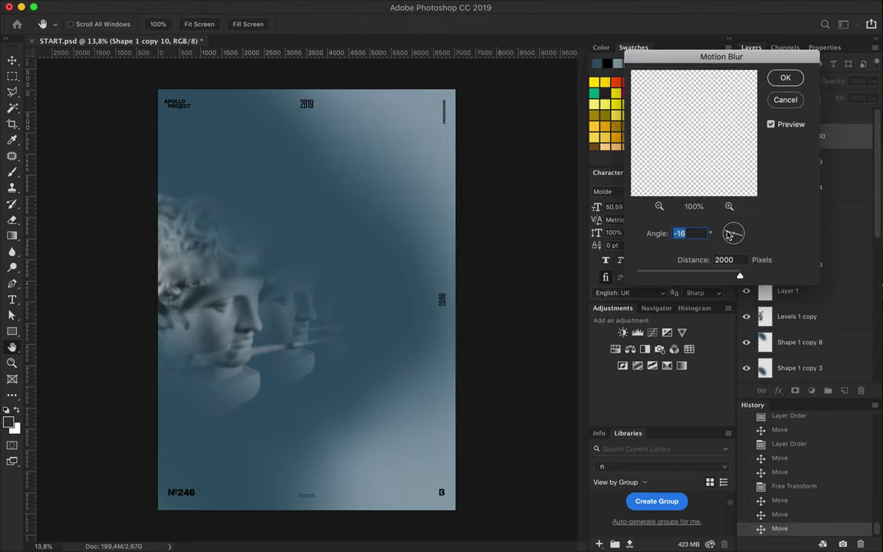
click(715, 276)
click(659, 206)
click(659, 206)
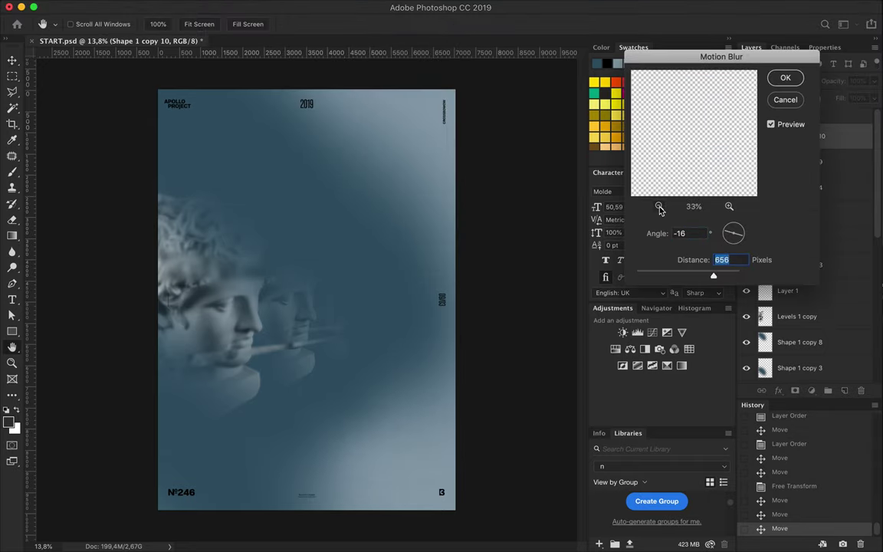
click(659, 206)
drag(713, 275, 739, 276)
click(731, 230)
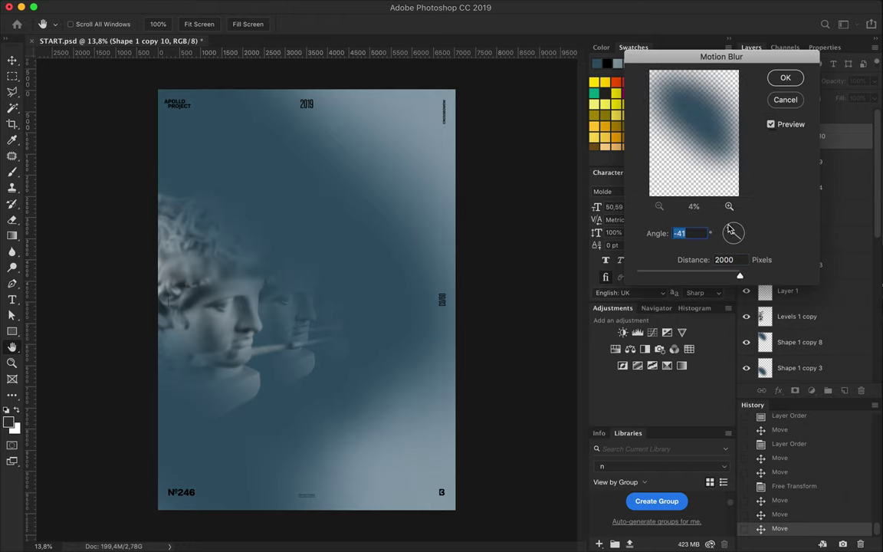
key(Return)
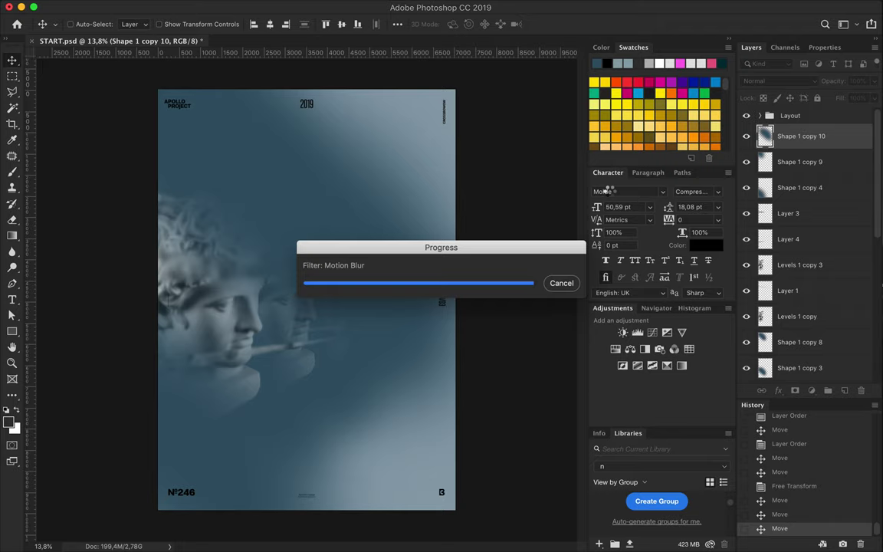
drag(473, 256, 369, 165)
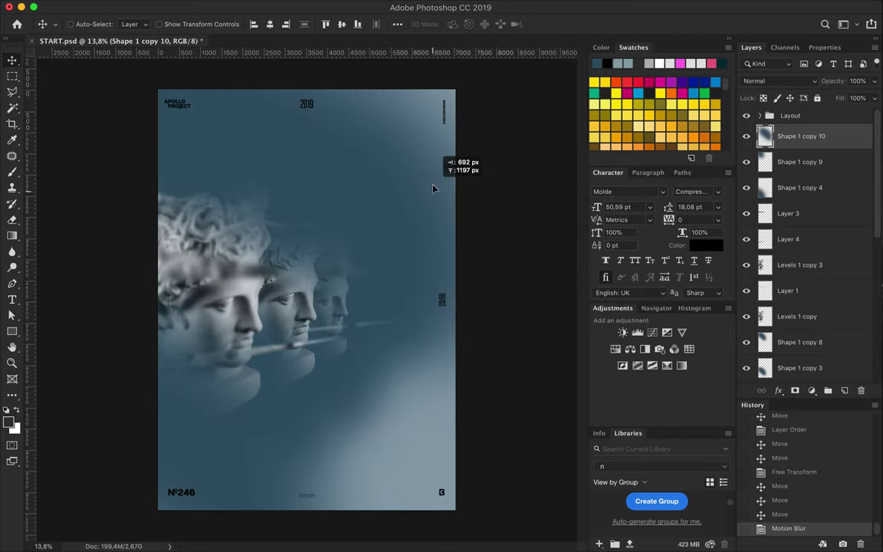
Delete the motion-blurred copy and add a new empty layer above Background
key(Delete)
key(alt+comma)
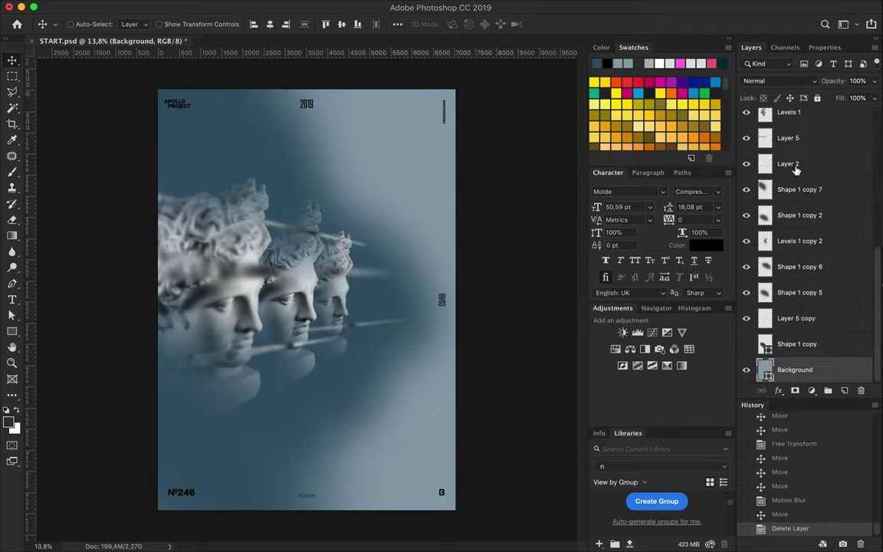
click(844, 391)
Fill the new layer with a reversed Black, White gradient drawn from the right edge leftward
key(g)
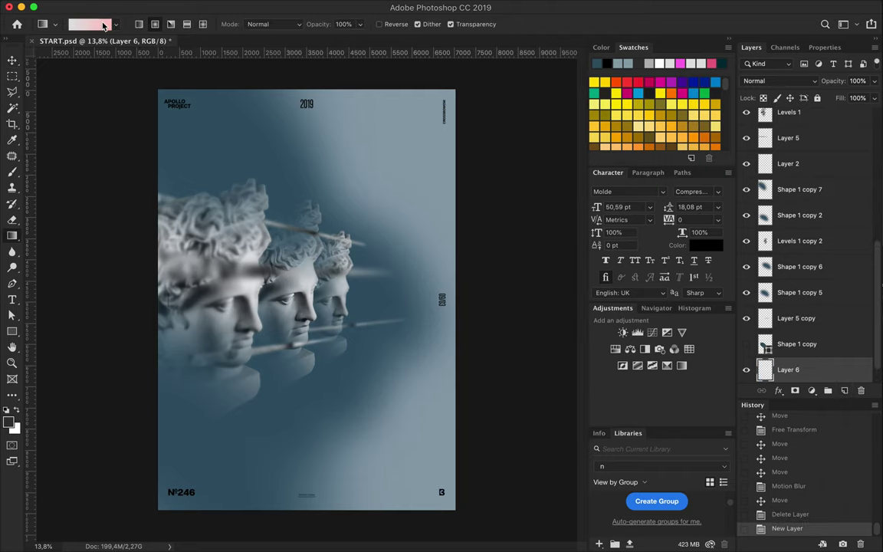
click(92, 24)
click(219, 67)
click(422, 56)
drag(456, 297, 233, 286)
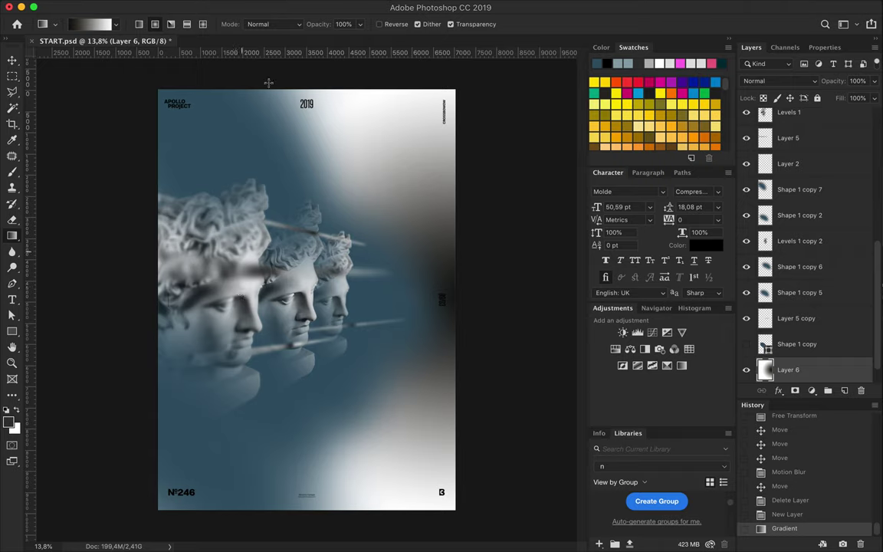
key(ctrl+z)
click(379, 24)
drag(414, 299, 163, 299)
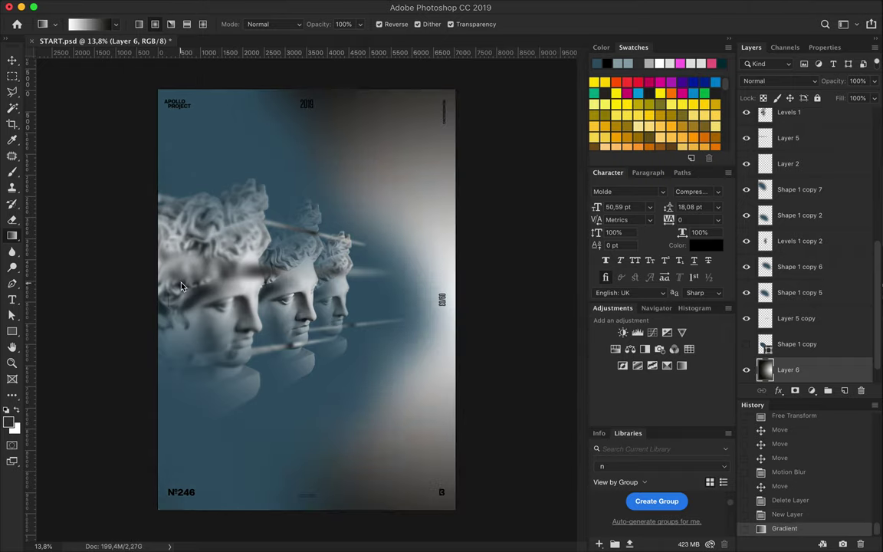
key(ctrl+z)
drag(493, 303, 262, 298)
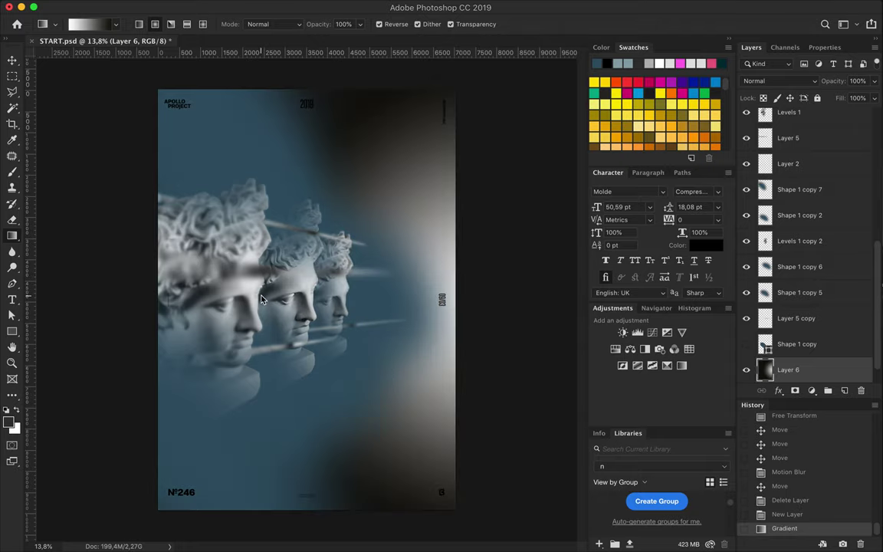
Set the gradient layer to Soft Light and duplicate it upward in the stack
scroll(804, 306, down, 1)
click(778, 81)
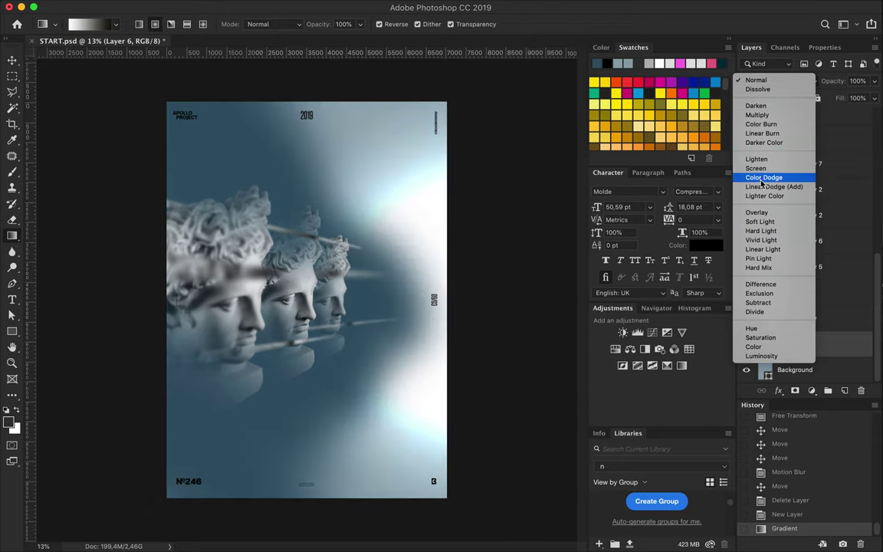
click(763, 222)
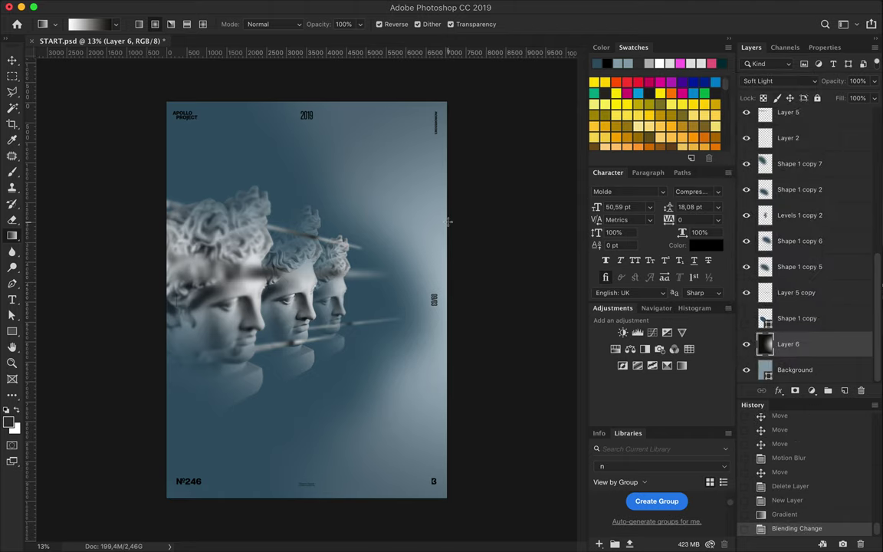
mouse_move(817, 350)
mouse_down()
mouse_move(797, 129)
mouse_move(798, 328)
mouse_move(793, 322)
mouse_up()
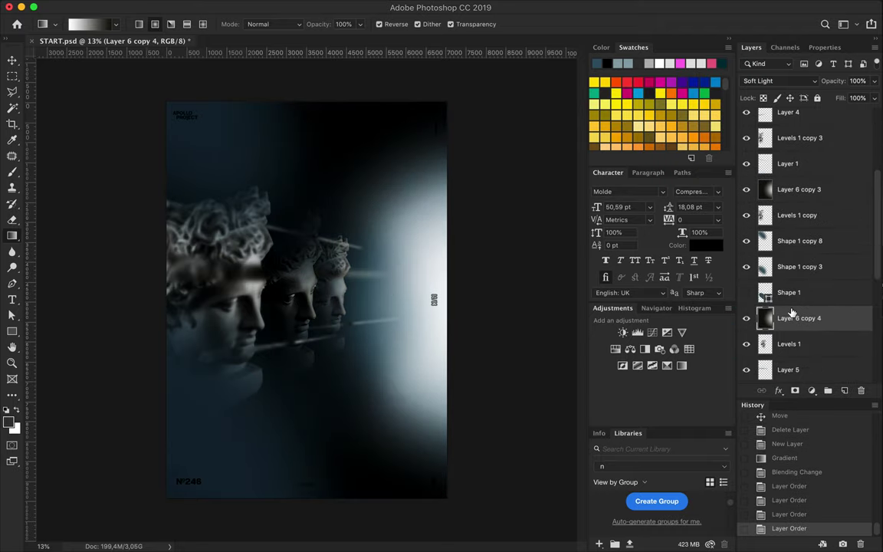
Undo the layer reordering and lower the glow layer's fill to 52%
key(ctrl+z)
key(ctrl+z)
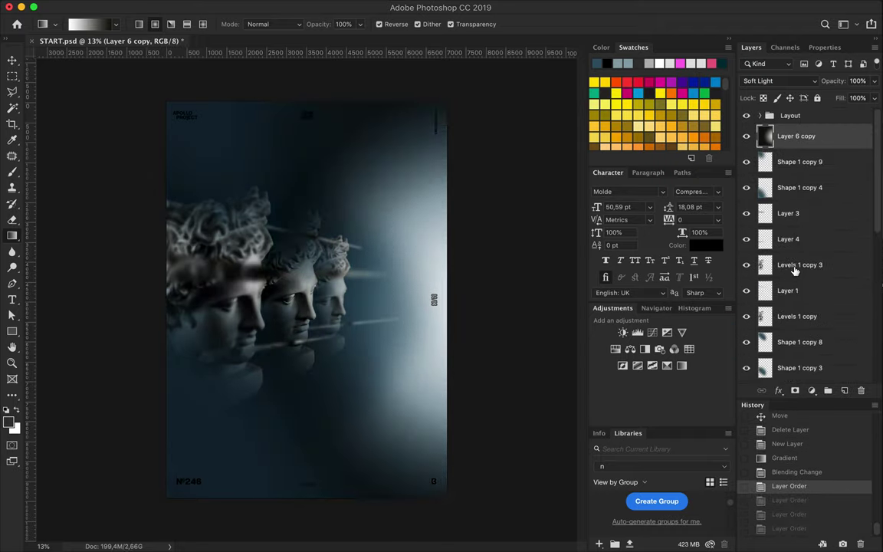
drag(874, 98, 848, 114)
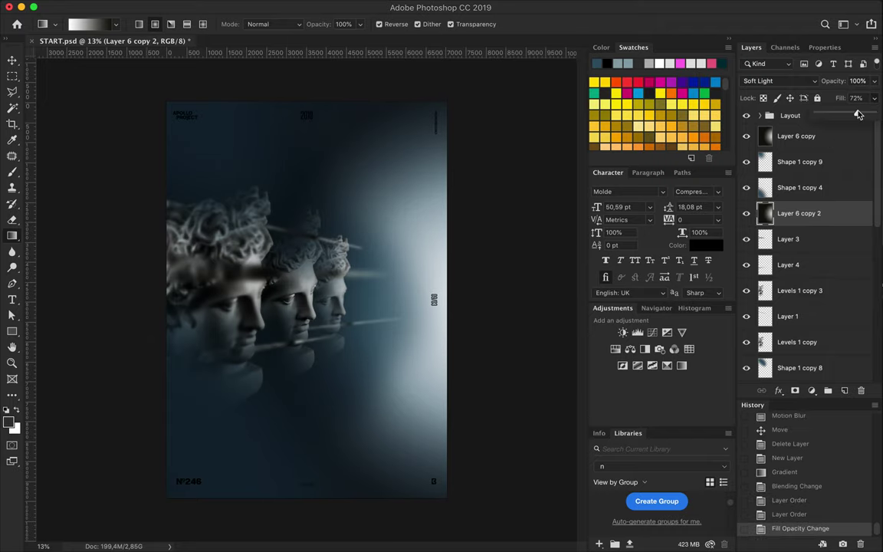
key(v)
scroll(384, 122, up, 5)
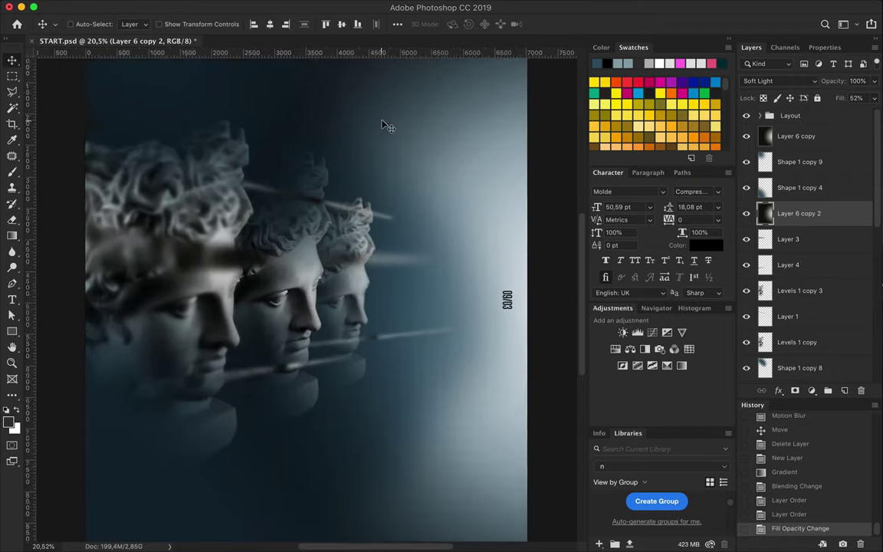
scroll(378, 142, up, 3)
scroll(375, 141, down, 5)
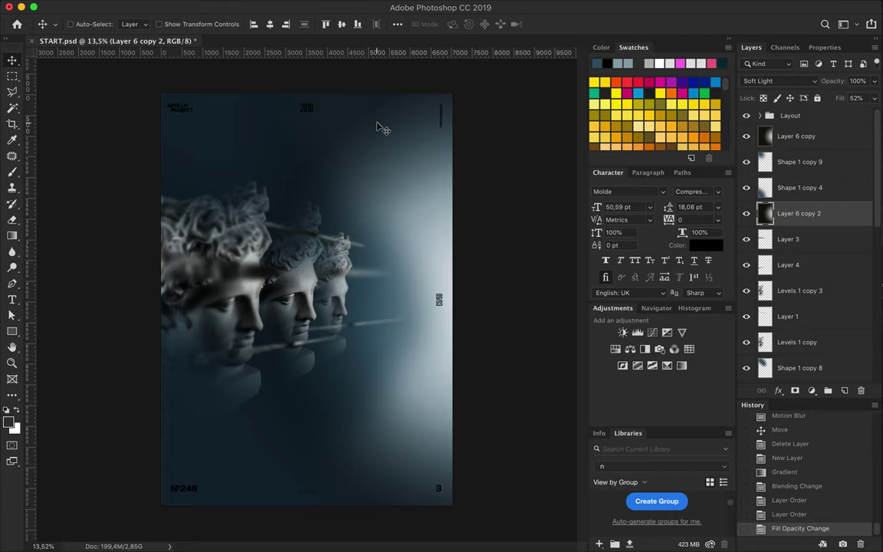
Apply a Gaussian Blur to Layer 6 copy 2 and save the document
click(305, 7)
click(516, 200)
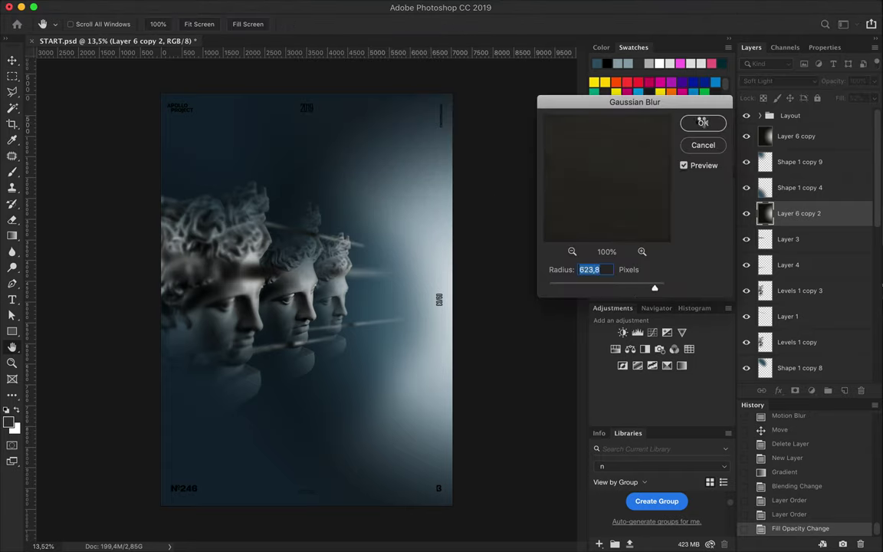
click(703, 124)
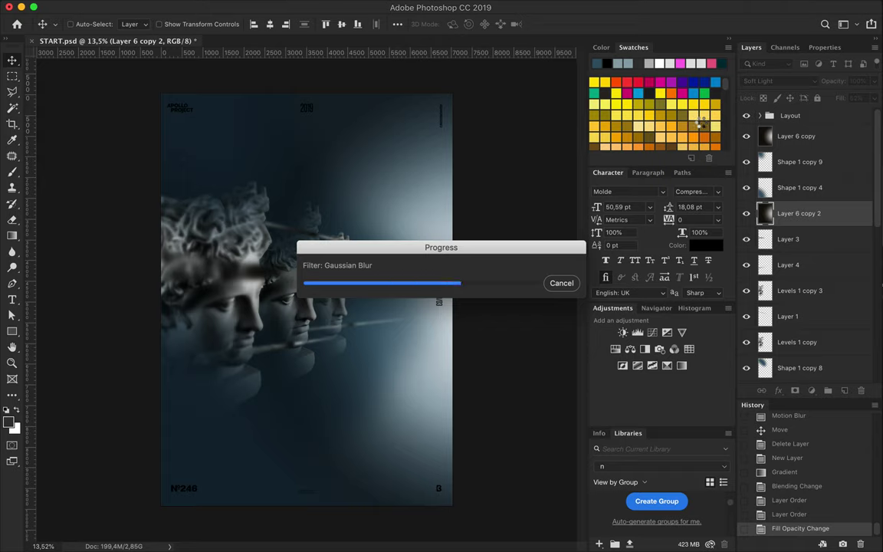
key(ctrl+s)
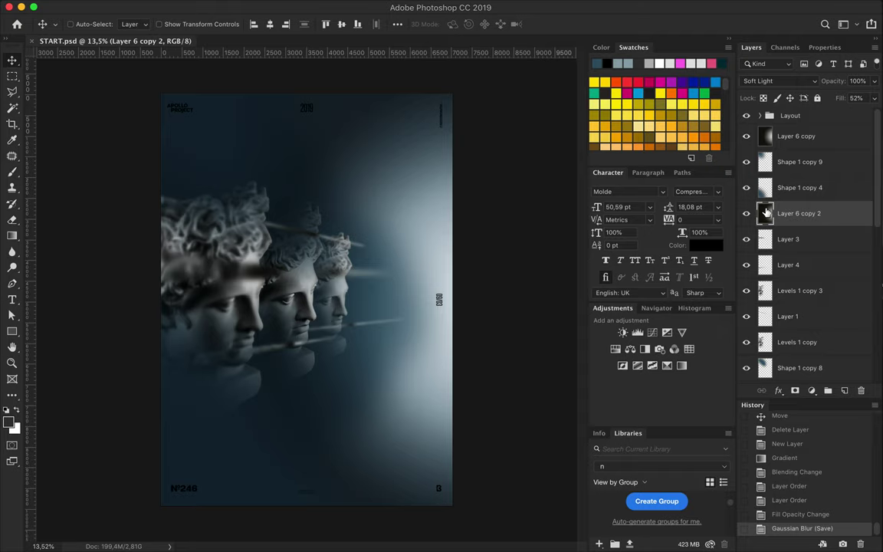
Blur Layer 6 copy with a Gaussian Blur of radius 976.5 pixels
click(797, 136)
click(301, 6)
click(507, 201)
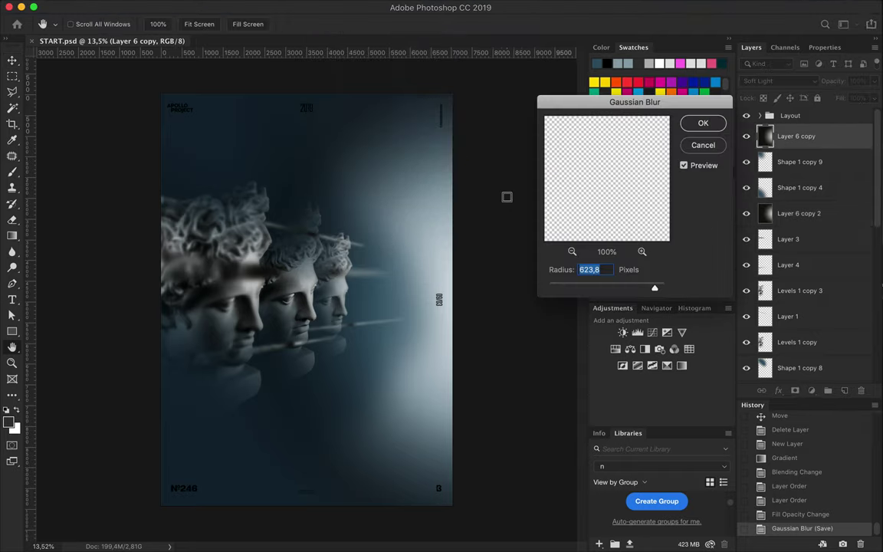
mouse_move(655, 287)
mouse_down()
mouse_move(596, 291)
mouse_move(664, 288)
mouse_up()
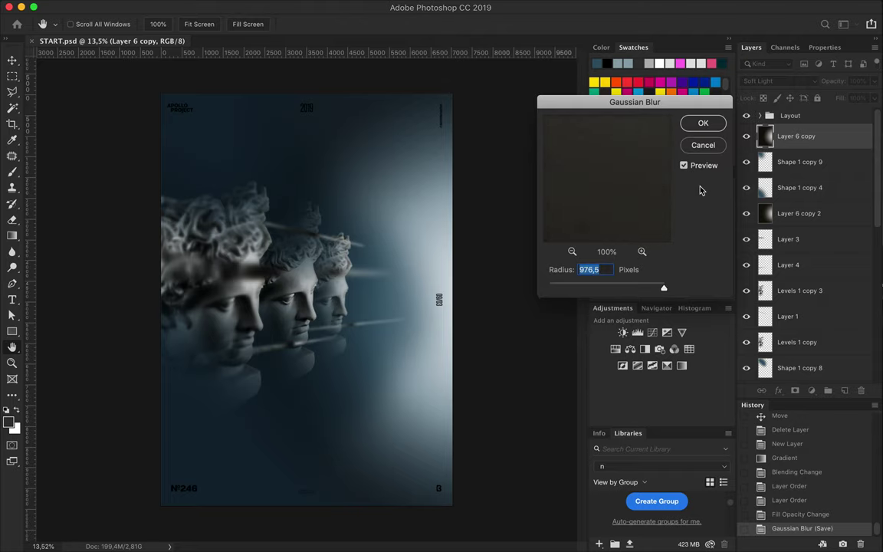
click(703, 125)
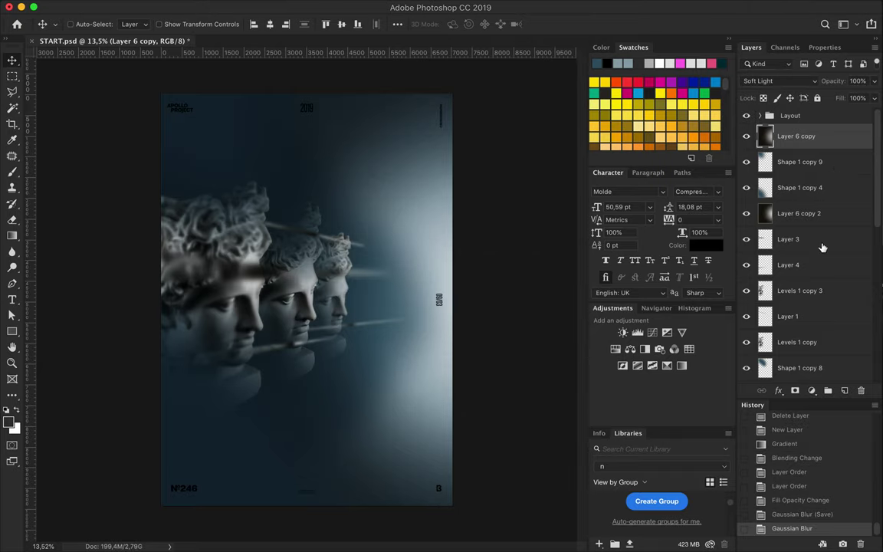
key(ctrl)
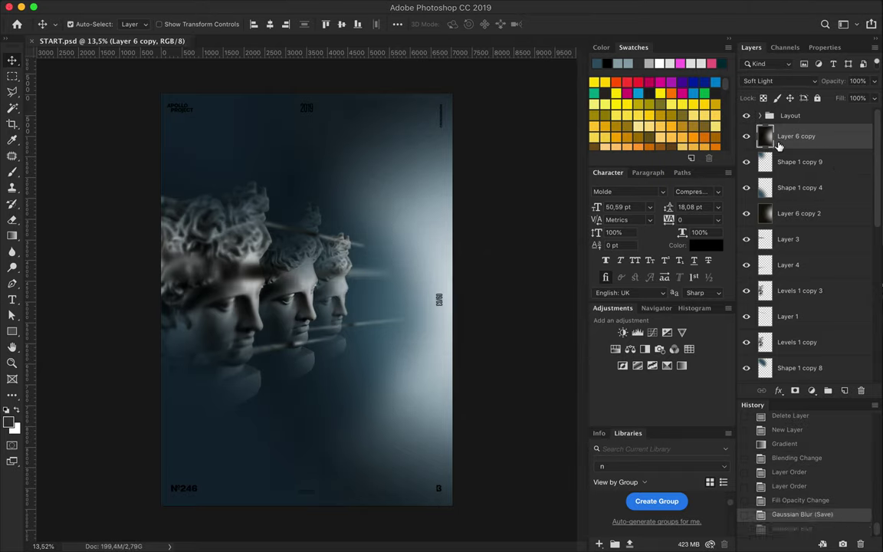
click(844, 390)
Draw a rectangle shape covering the whole poster and lower its fill
key(u)
drag(158, 89, 456, 506)
click(752, 47)
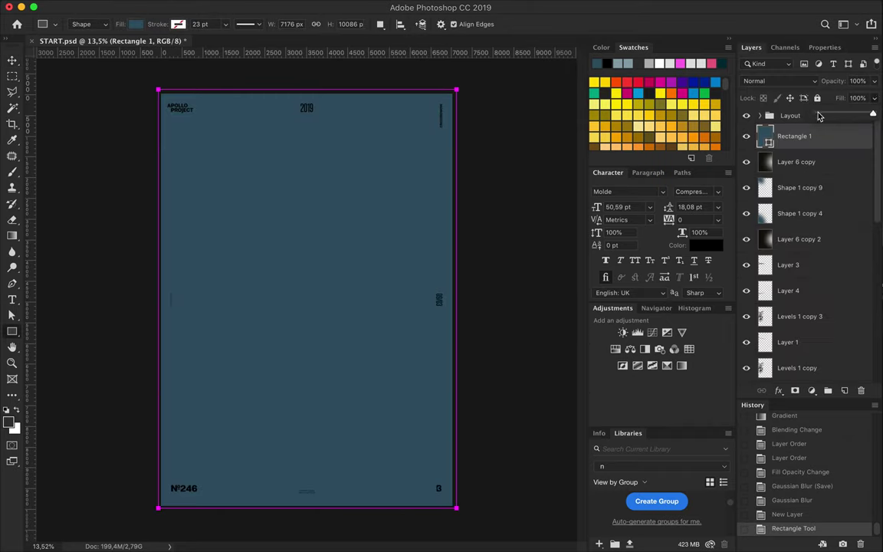
drag(841, 97, 820, 115)
click(375, 260)
click(394, 291)
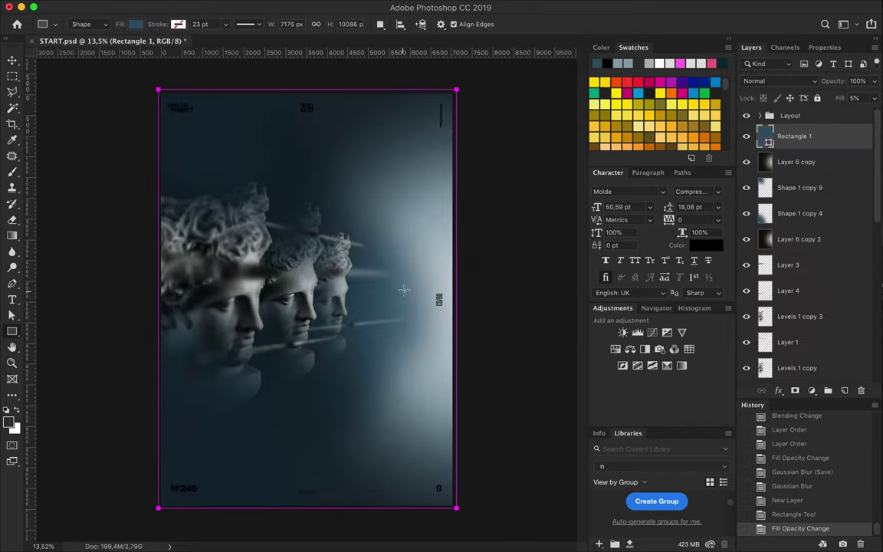
Keep the rectangle in Normal mode at 10% fill, adjust its opacity, then hide it
key(v)
click(778, 80)
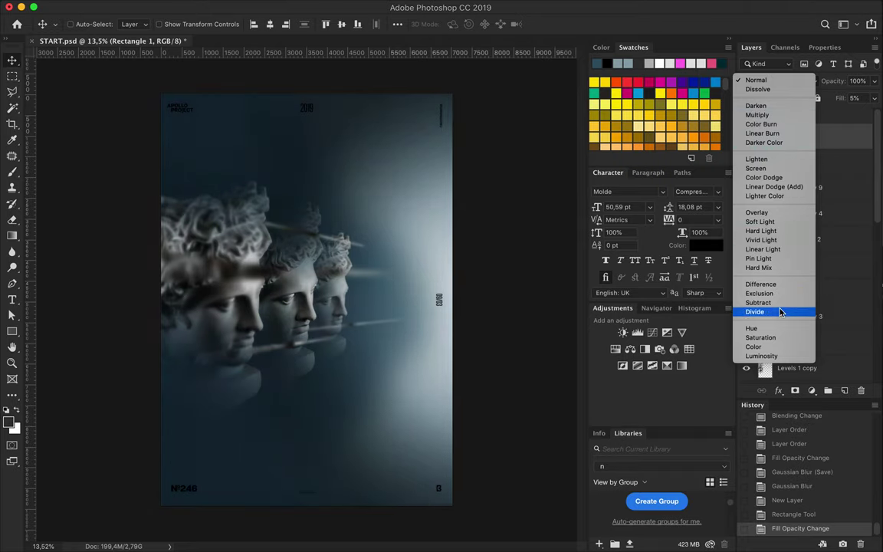
click(756, 80)
drag(874, 98, 825, 115)
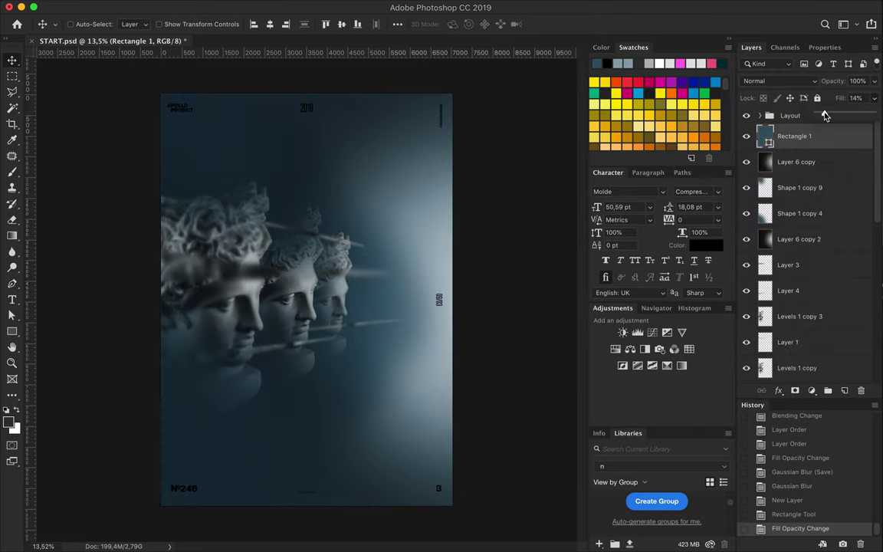
drag(874, 81, 873, 98)
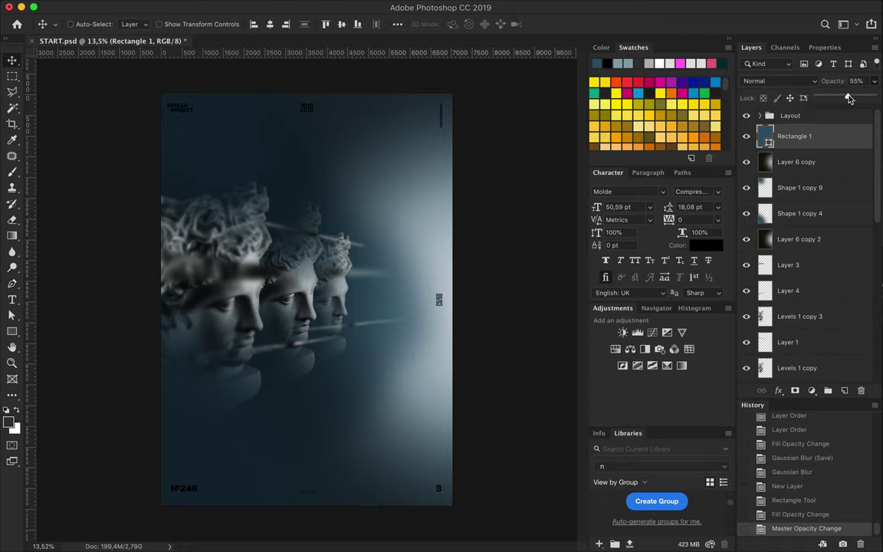
drag(834, 98, 859, 98)
click(747, 137)
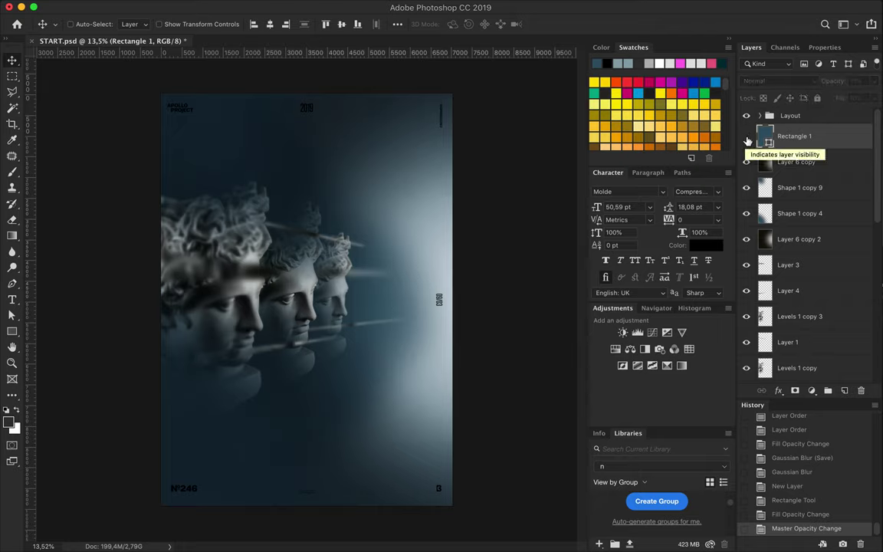
Set Rectangle 1 to Multiply blending and make it visible again
click(778, 81)
click(766, 118)
click(746, 137)
Duplicate Background, add a 105mm Prime Lens Flare smart filter, and move it to the top
scroll(360, 229, up, 1)
drag(794, 138, 798, 368)
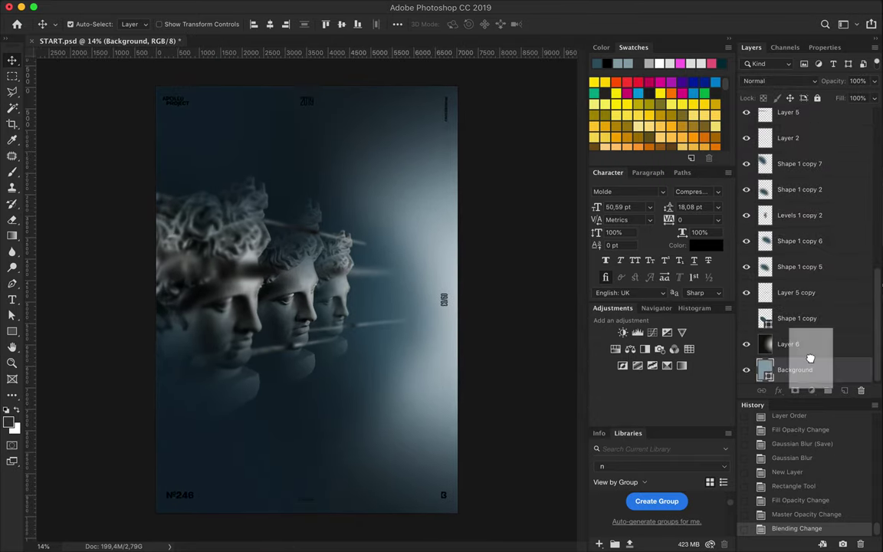
click(301, 6)
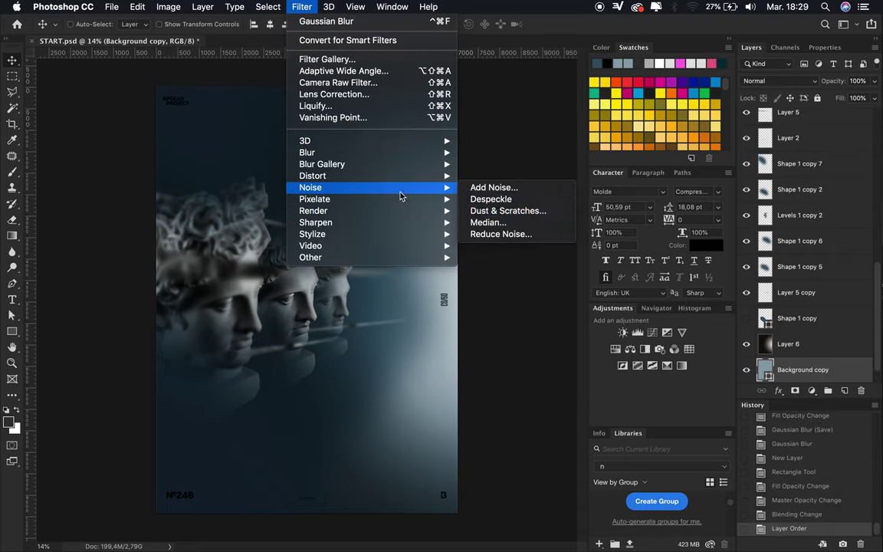
mouse_move(312, 211)
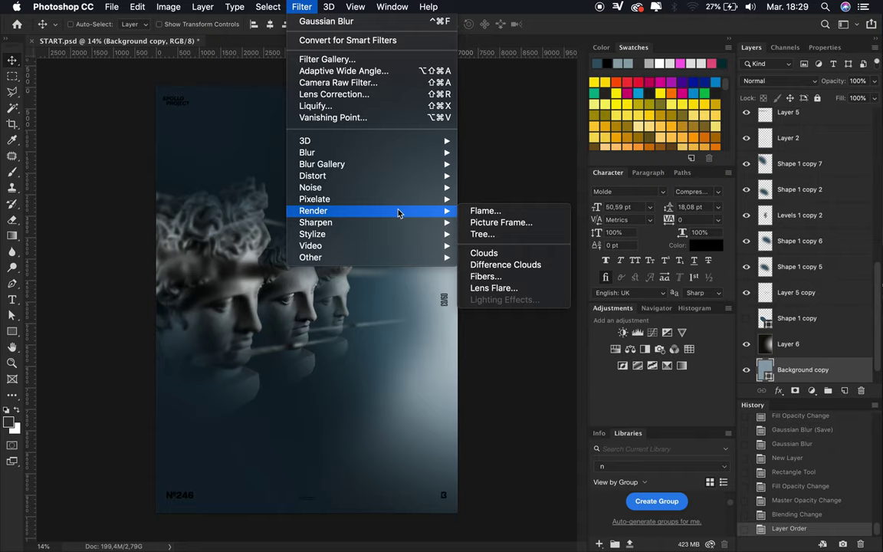
click(496, 289)
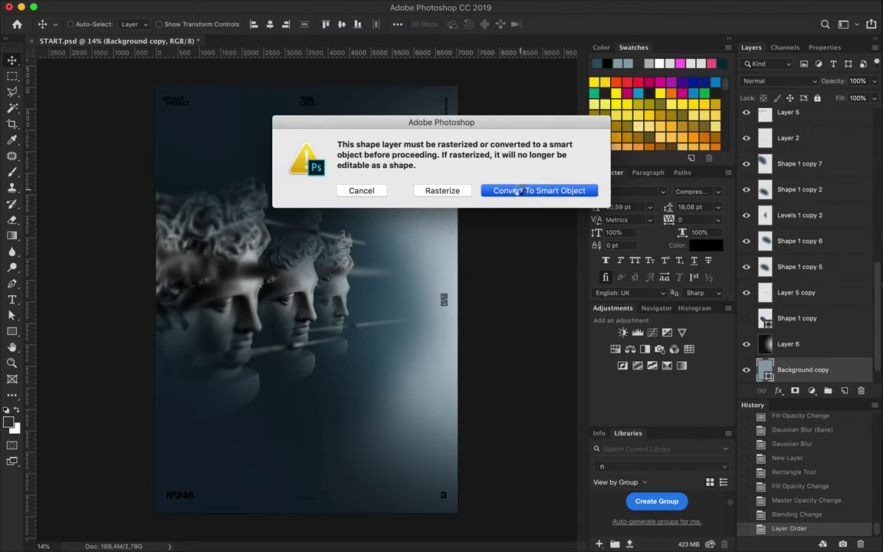
click(519, 191)
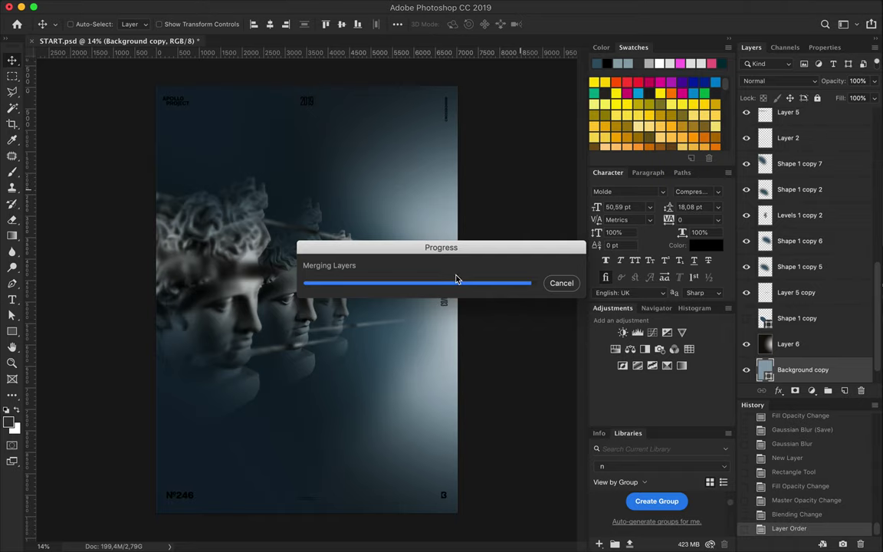
click(322, 341)
drag(365, 173, 394, 189)
mouse_move(367, 302)
mouse_down()
mouse_move(394, 300)
mouse_move(345, 300)
mouse_move(371, 300)
mouse_up()
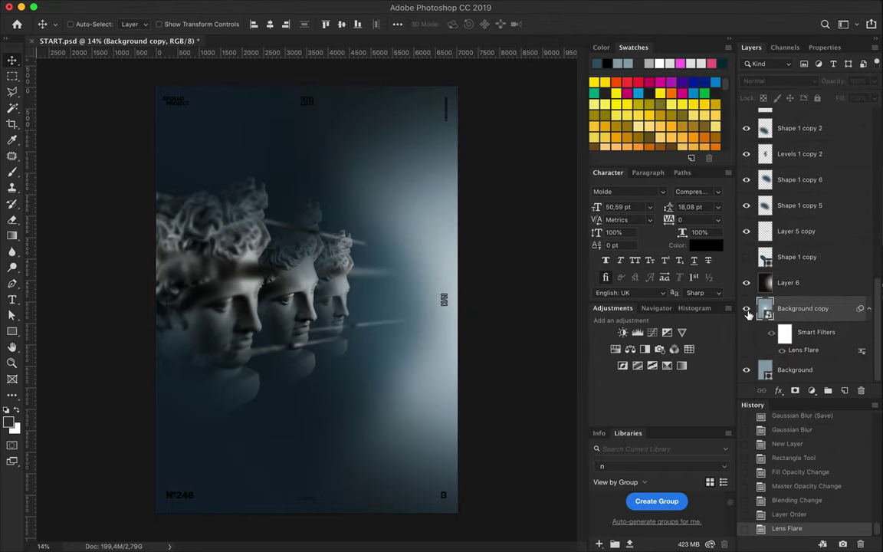
drag(802, 308, 797, 119)
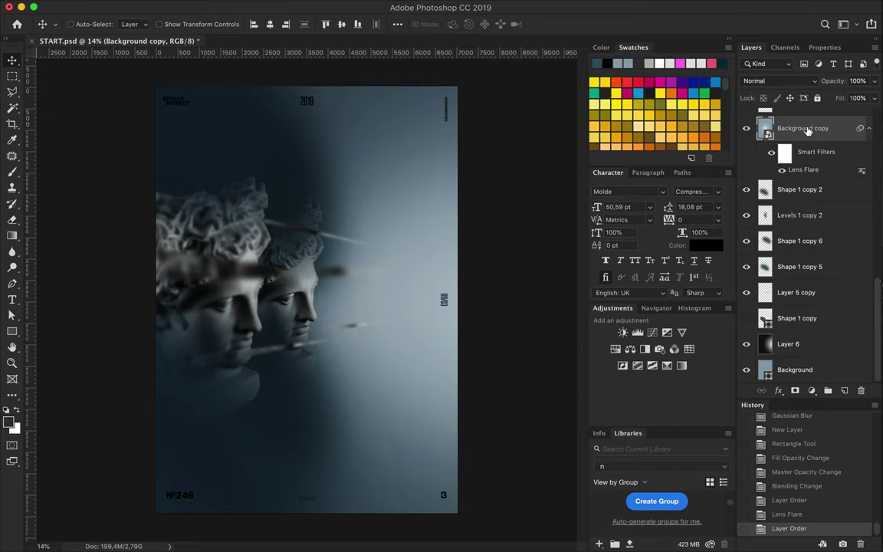
click(767, 80)
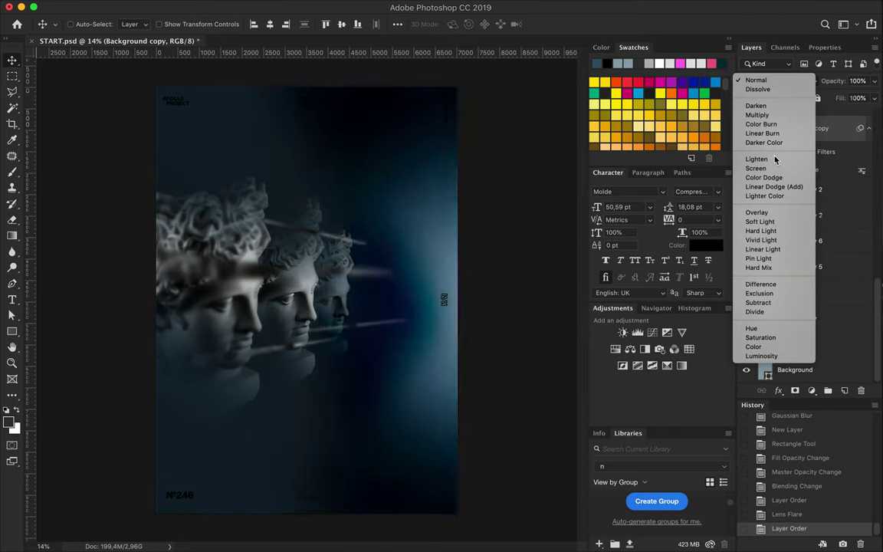
Blend the flare copy in Color Dodge at 26% fill and toggle it to compare the glow
click(763, 177)
mouse_move(874, 98)
mouse_down()
mouse_move(832, 115)
mouse_move(752, 286)
mouse_up()
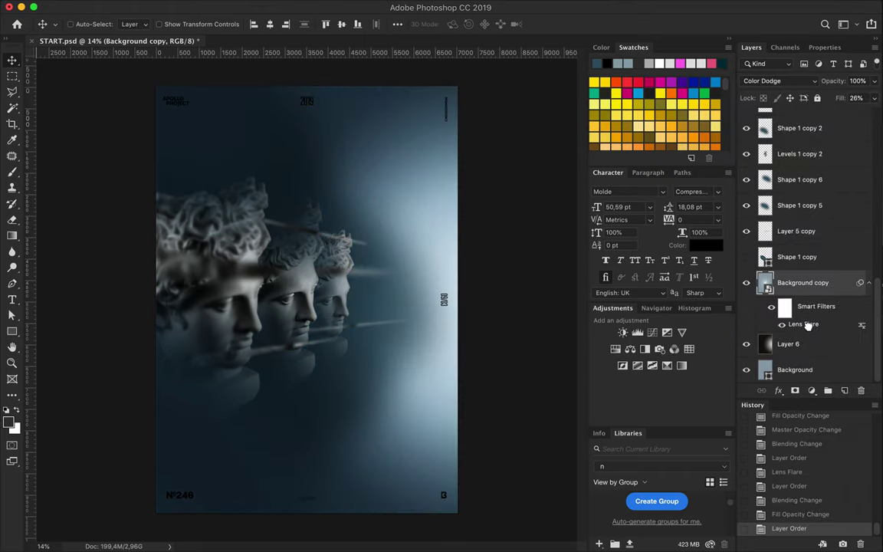
click(746, 283)
click(746, 283)
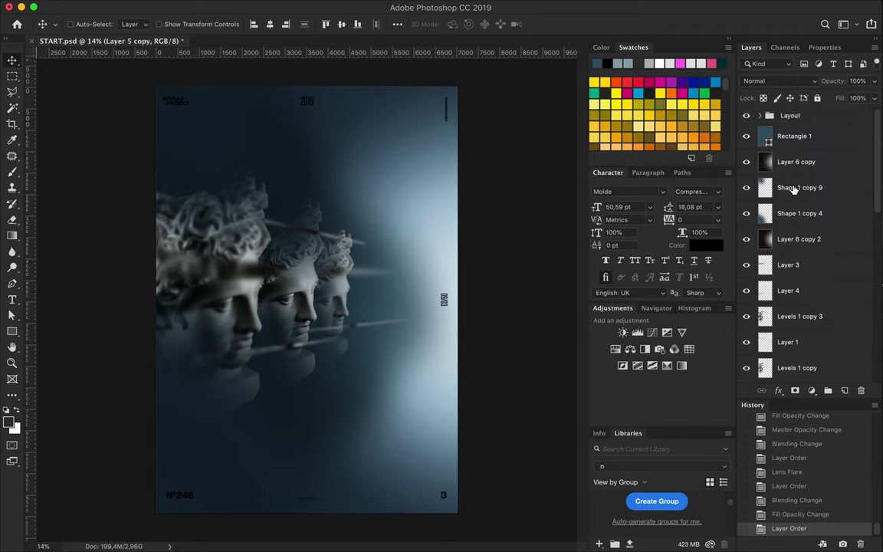
Scale the statue and streak layers together to 115.07% and shift them into place
shift+click(801, 231)
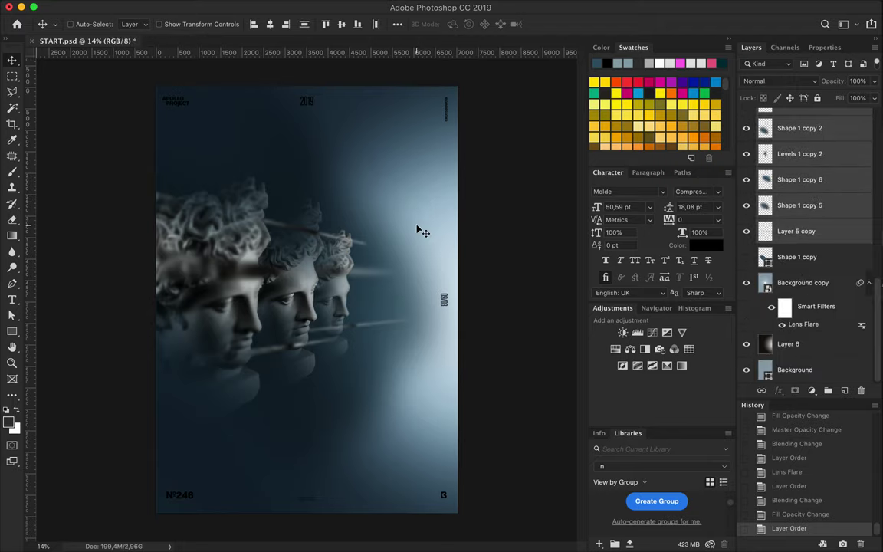
key(ctrl+t)
drag(502, 257, 571, 255)
mouse_move(344, 242)
mouse_down()
mouse_move(343, 261)
mouse_move(312, 255)
mouse_up()
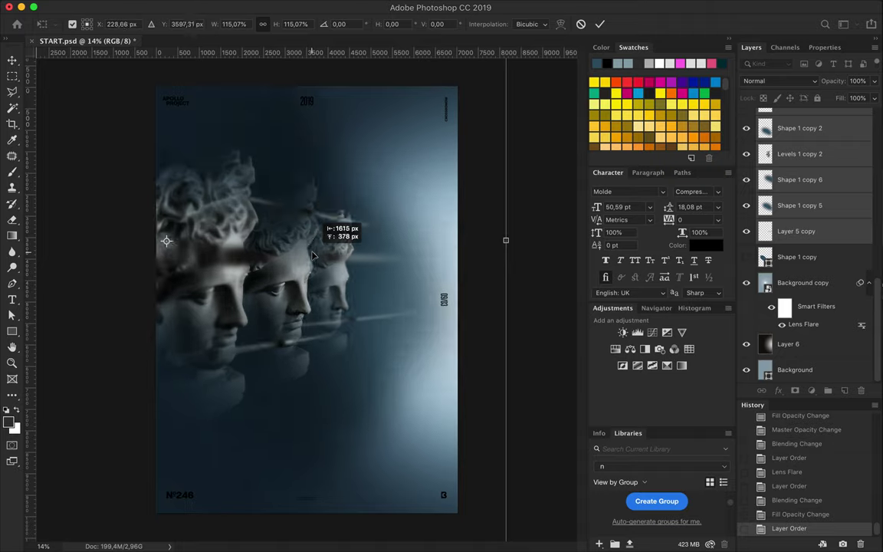
drag(313, 255, 290, 274)
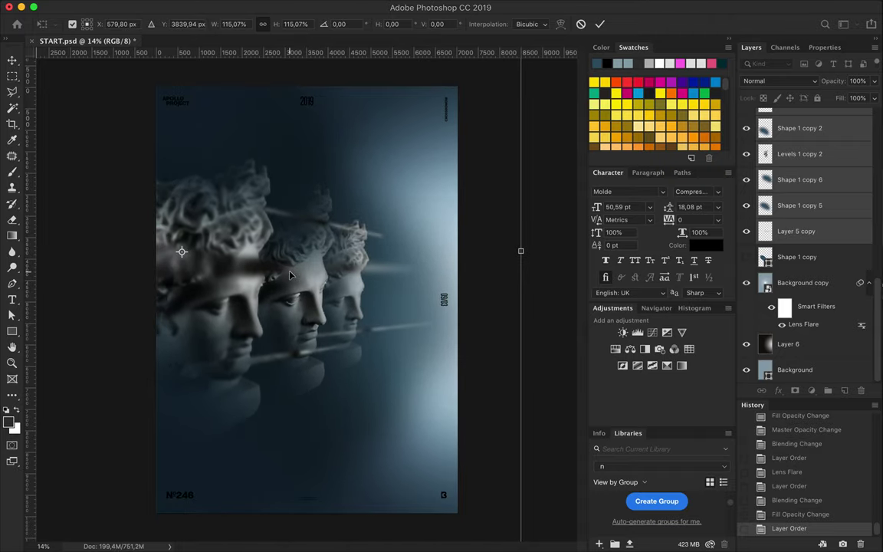